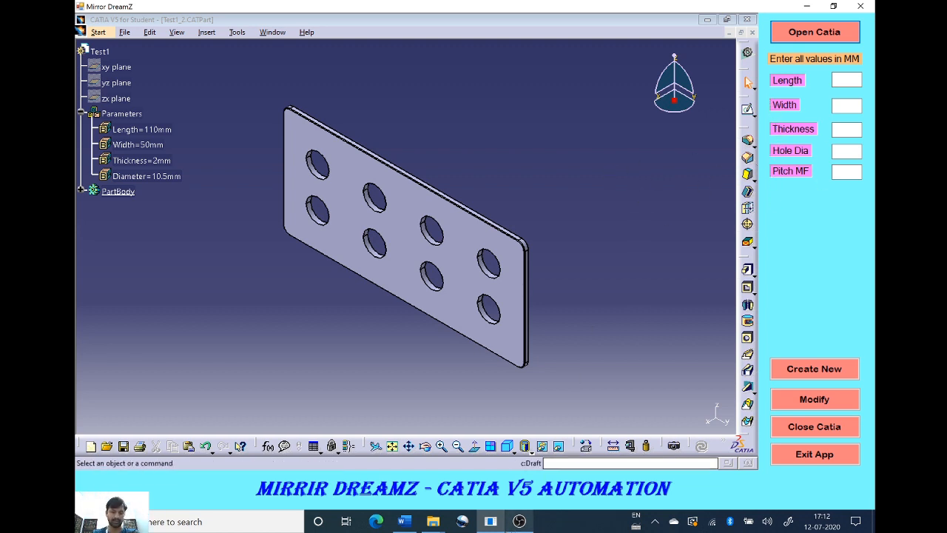
# Link the horizontal dimension of the rectangle in the pad's sketch to the Length parameter with a formula
pyautogui.click(196, 260)
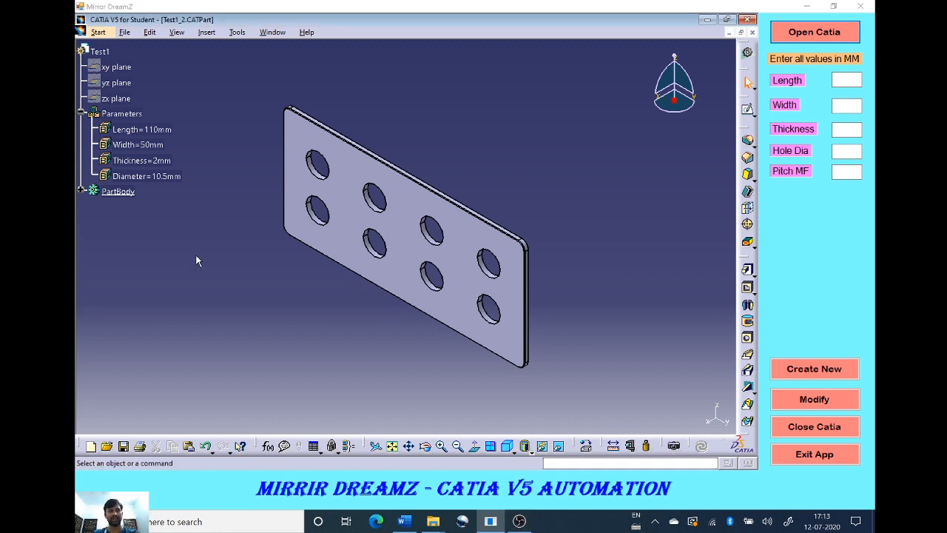
pyautogui.click(82, 192)
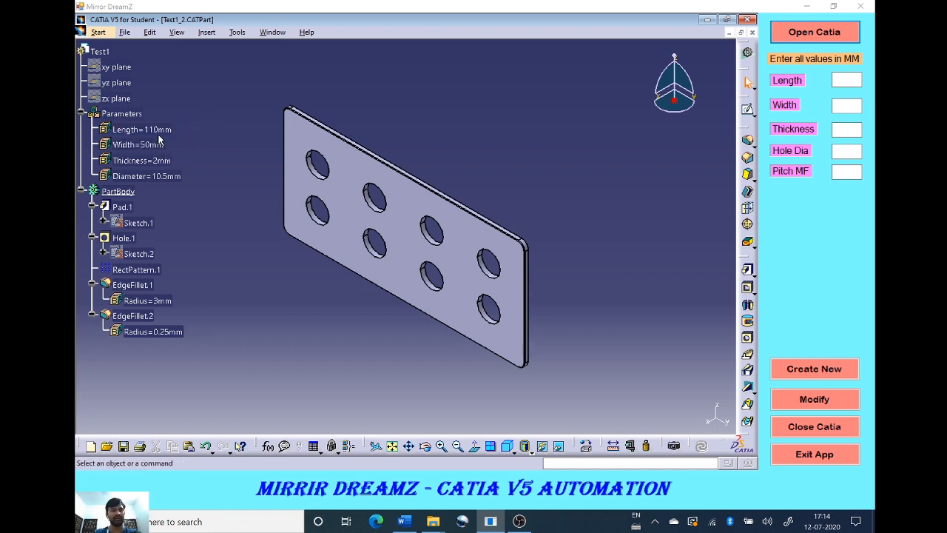
pyautogui.click(137, 223)
pyautogui.doubleClick(137, 223)
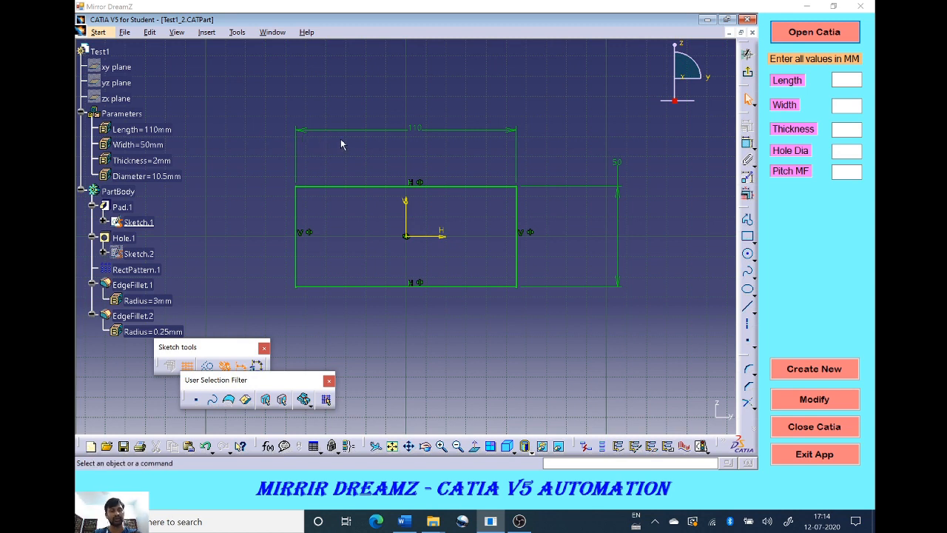
pyautogui.doubleClick(415, 129)
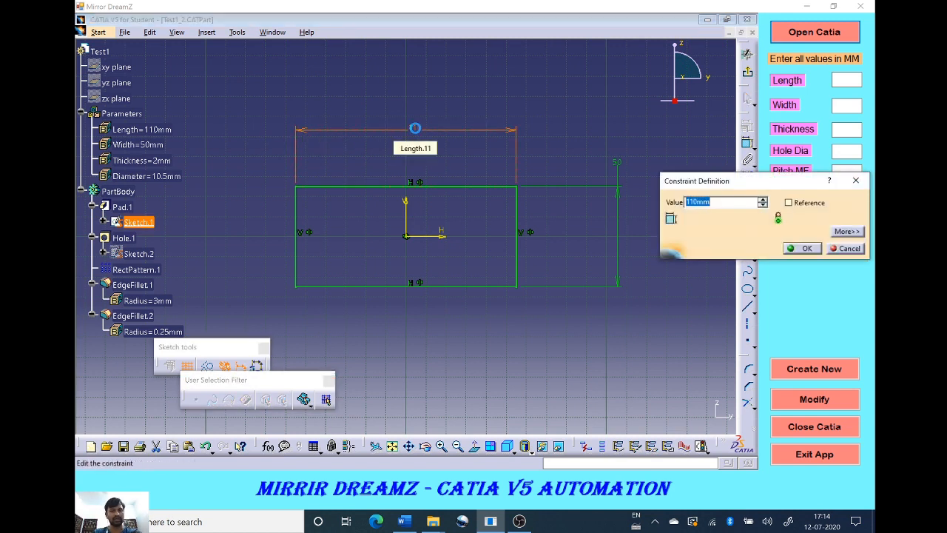
pyautogui.rightClick(727, 202)
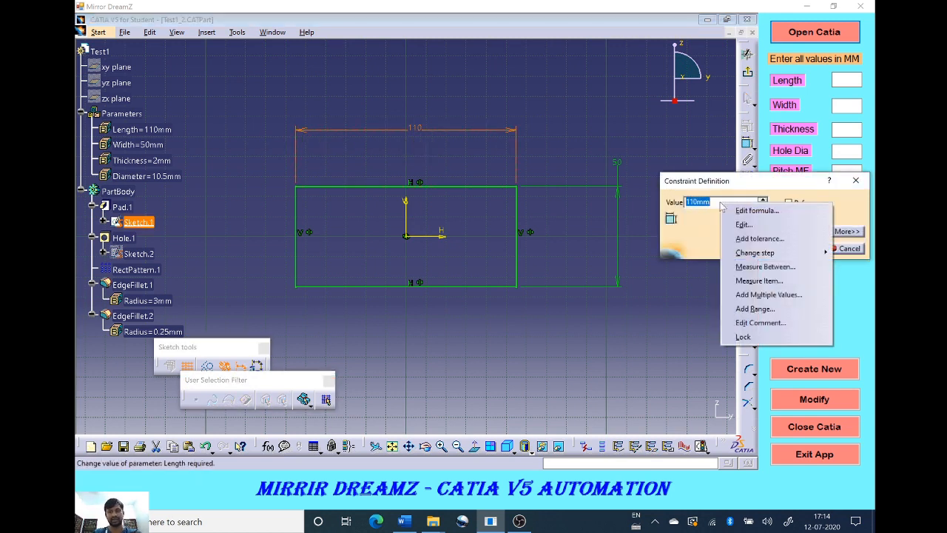
pyautogui.click(733, 209)
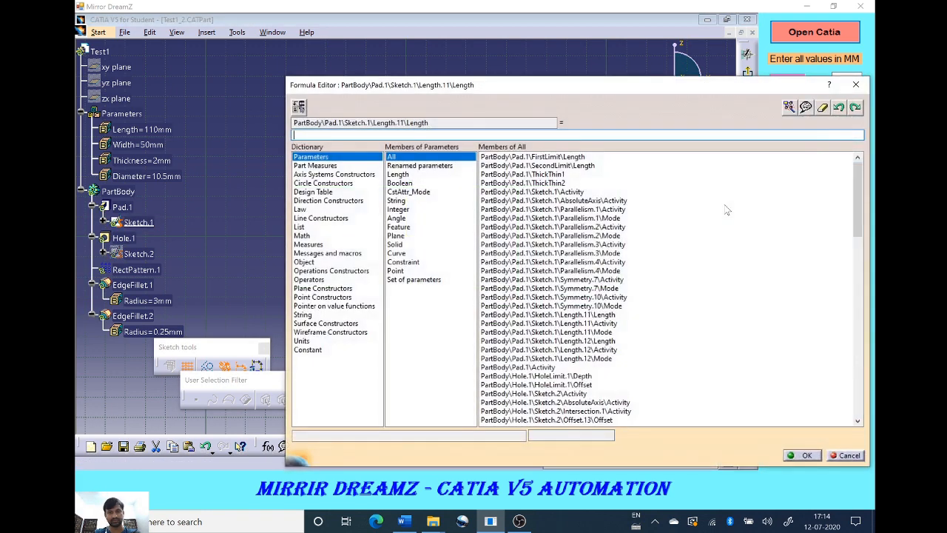
pyautogui.click(164, 129)
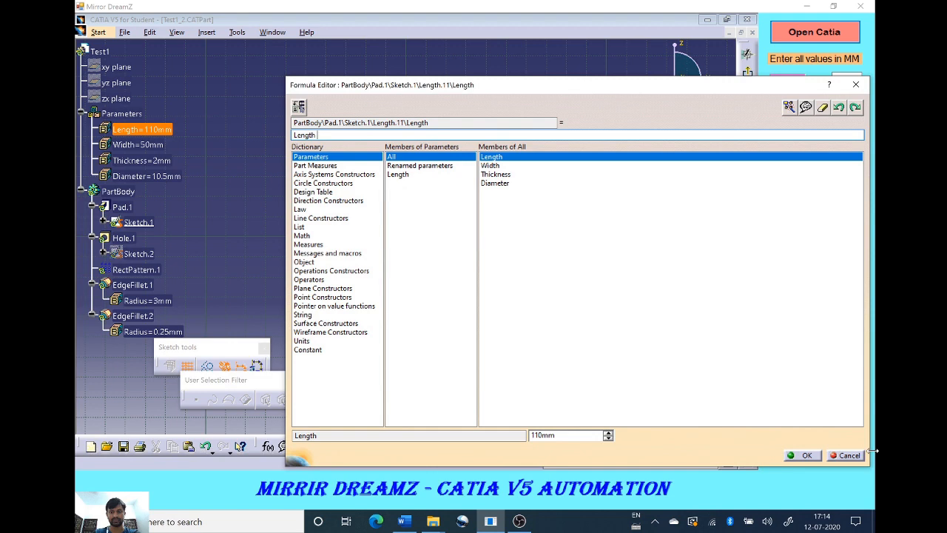
pyautogui.click(803, 455)
pyautogui.click(803, 249)
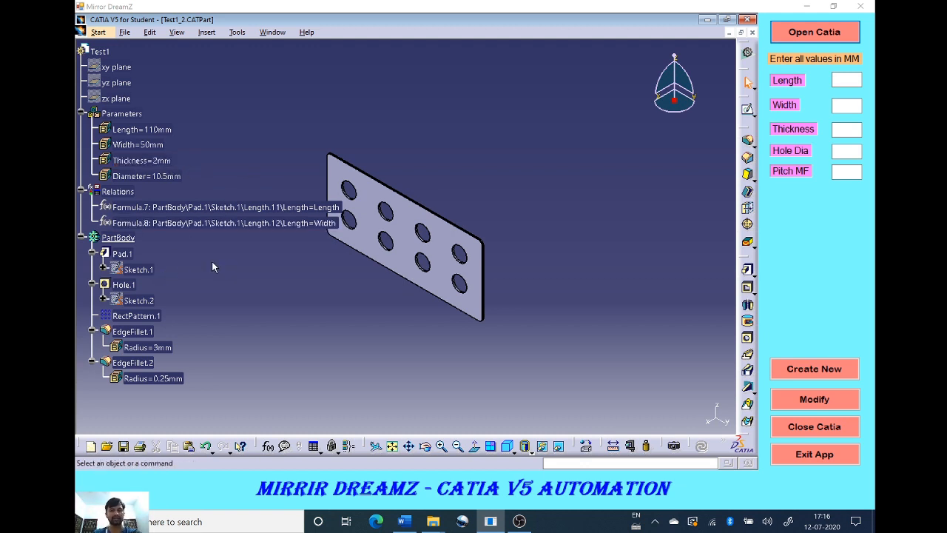
# Drive the pad's first-limit length with the formula Thickness *2
pyautogui.doubleClick(122, 255)
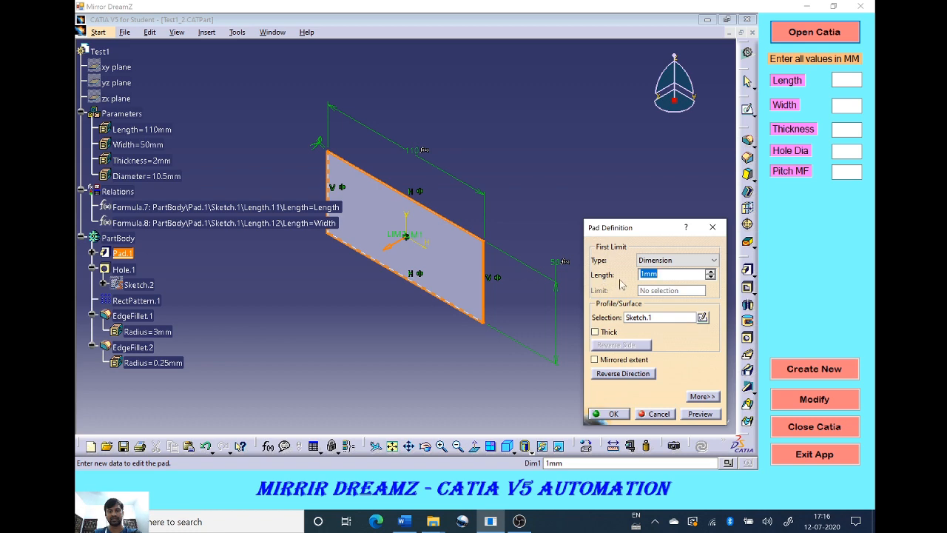
pyautogui.rightClick(672, 274)
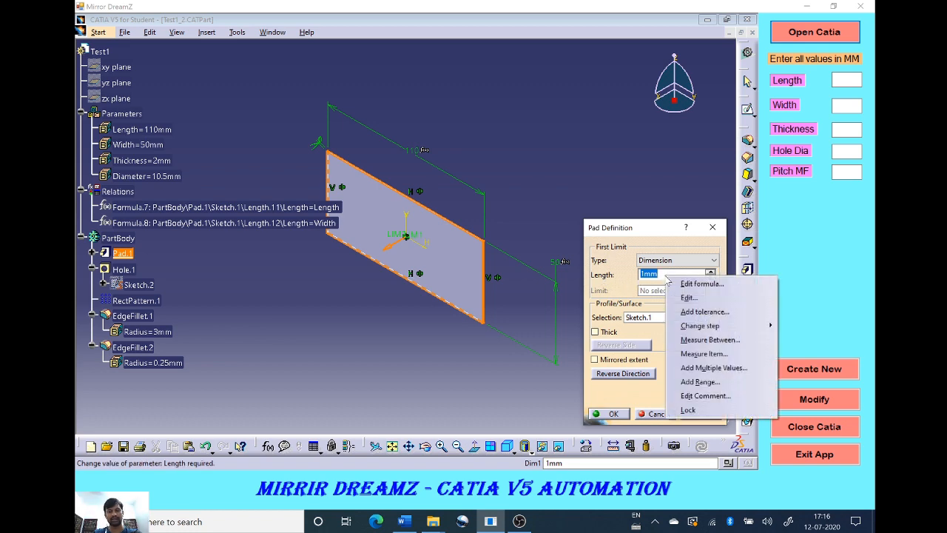
pyautogui.click(678, 280)
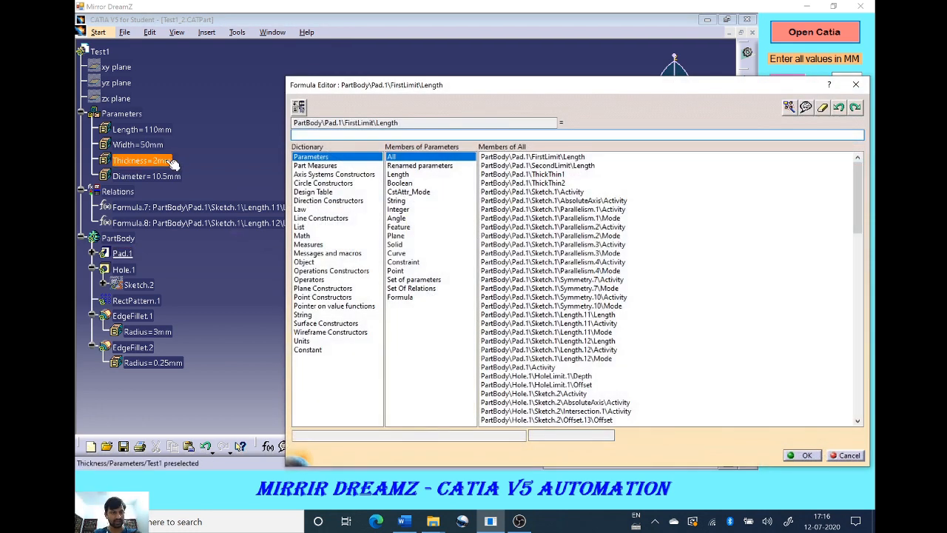
pyautogui.click(172, 161)
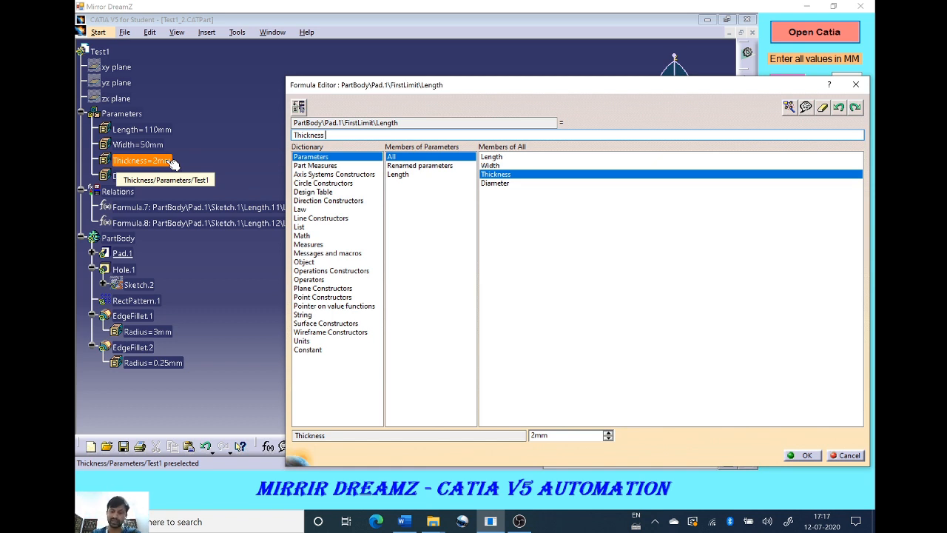
pyautogui.write('*2')
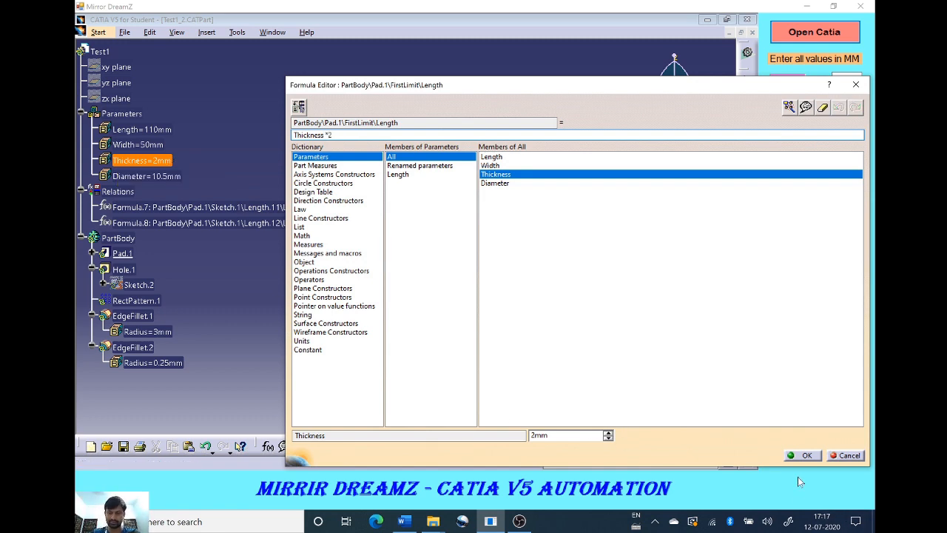
pyautogui.click(804, 455)
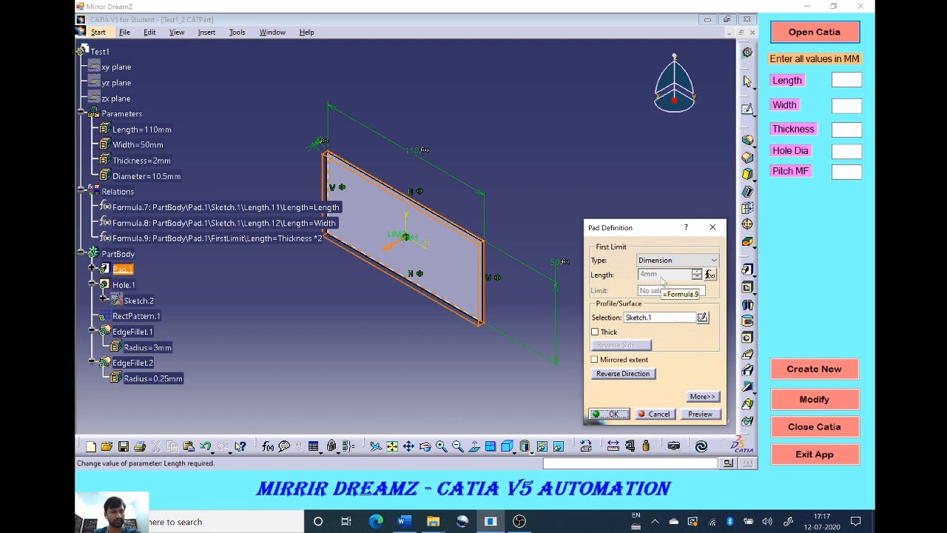
pyautogui.click(606, 415)
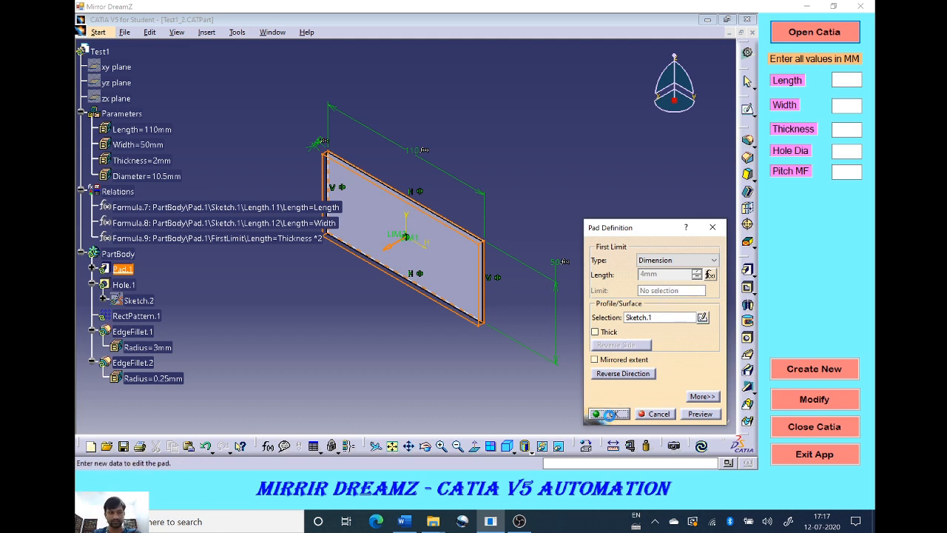
pyautogui.click(447, 367)
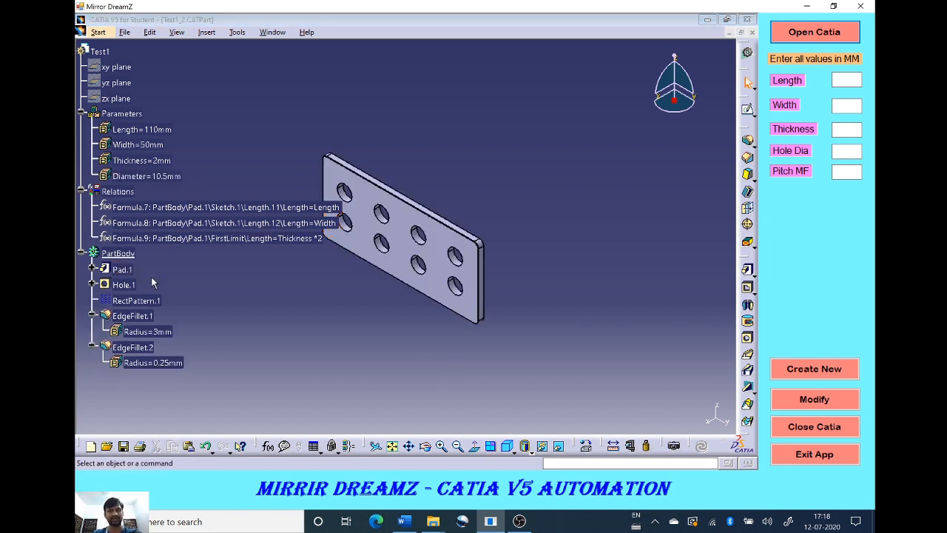
# Link the hole's diameter to the Diameter parameter with a formula
pyautogui.doubleClick(128, 284)
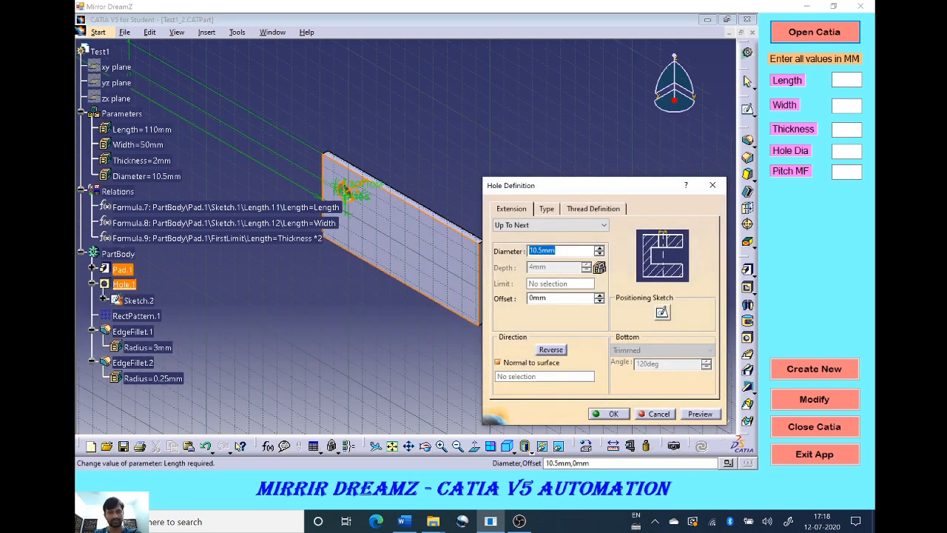
pyautogui.rightClick(557, 253)
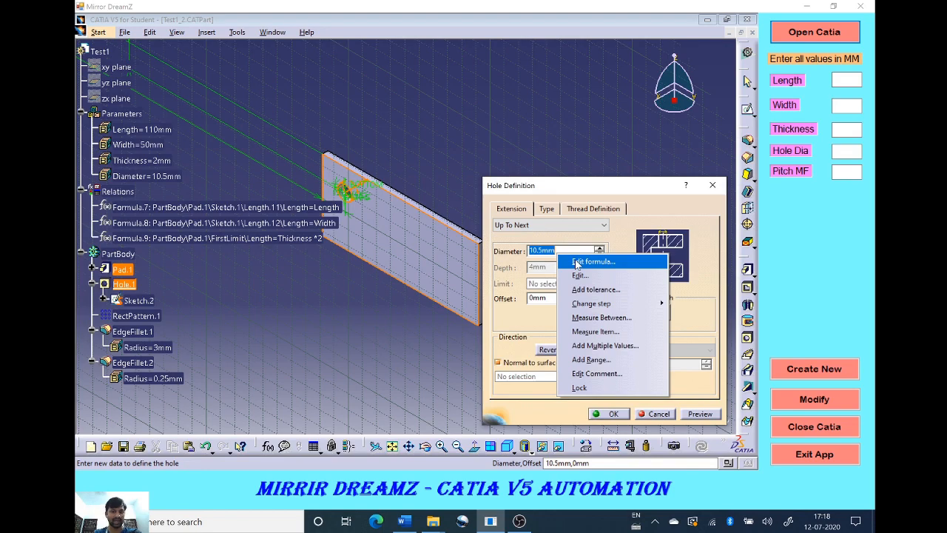
pyautogui.click(592, 261)
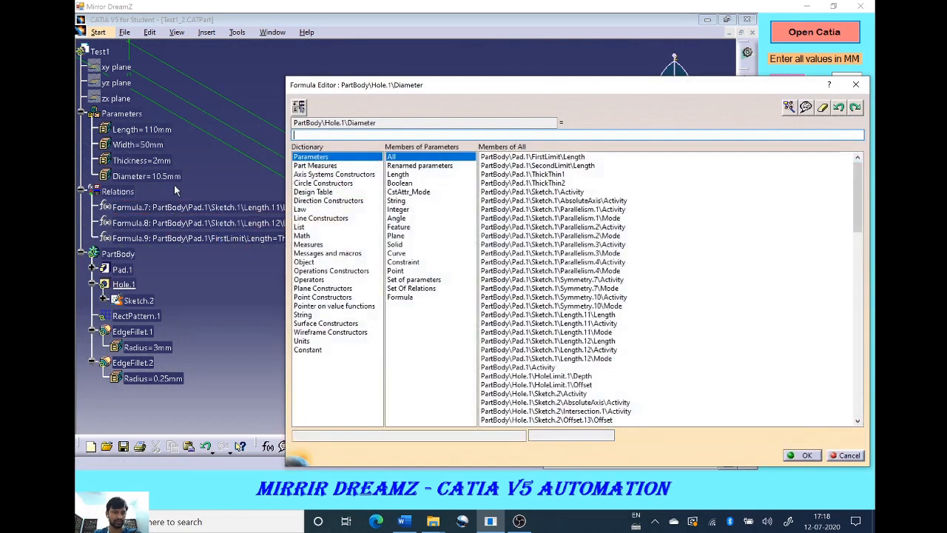
pyautogui.write('Diameter')
pyautogui.click(803, 455)
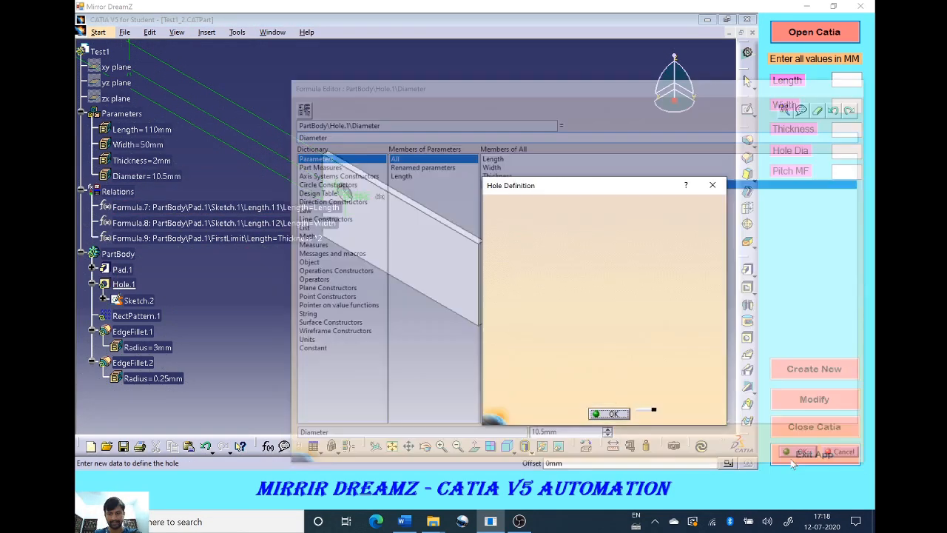
pyautogui.click(612, 415)
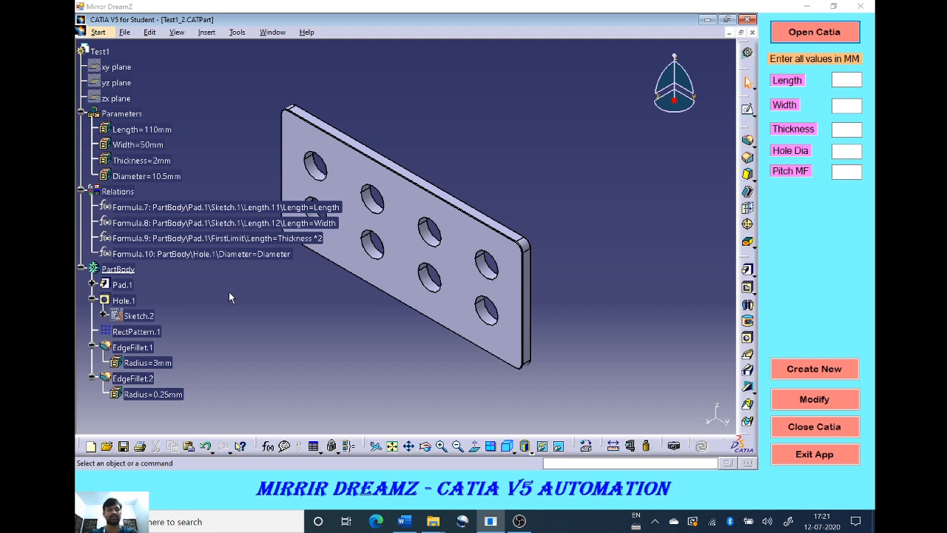
# Set the Length parameter to 200 mm and the Width parameter to 60 mm
pyautogui.doubleClick(151, 131)
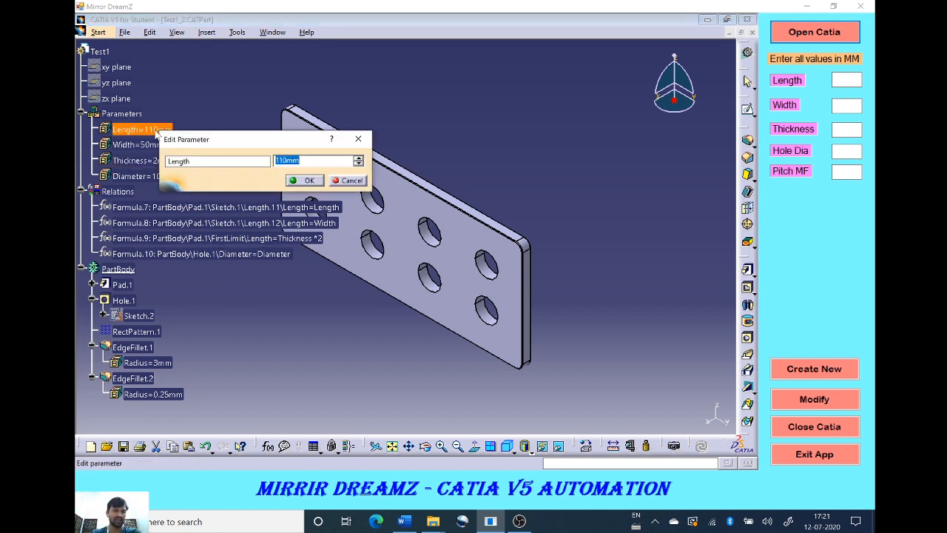
pyautogui.write('2')
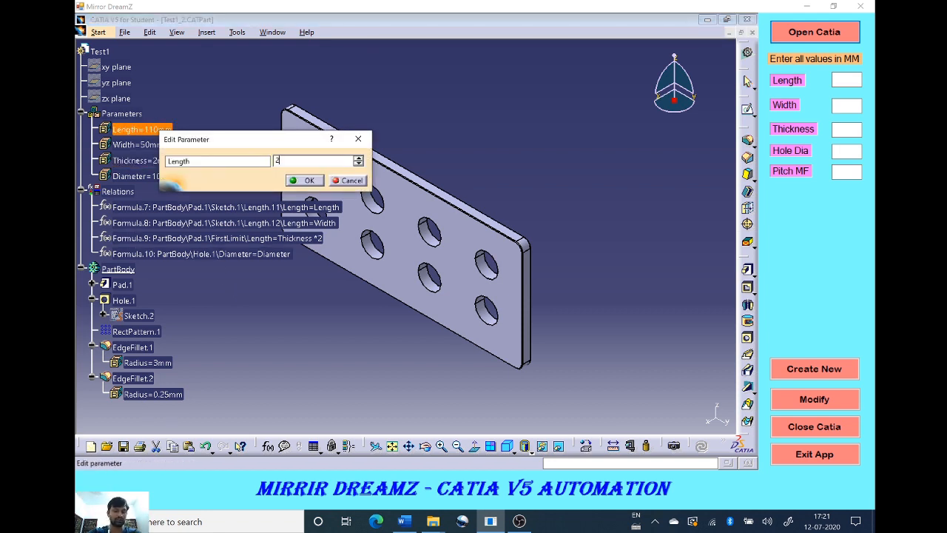
pyautogui.write('00')
pyautogui.press('Return')
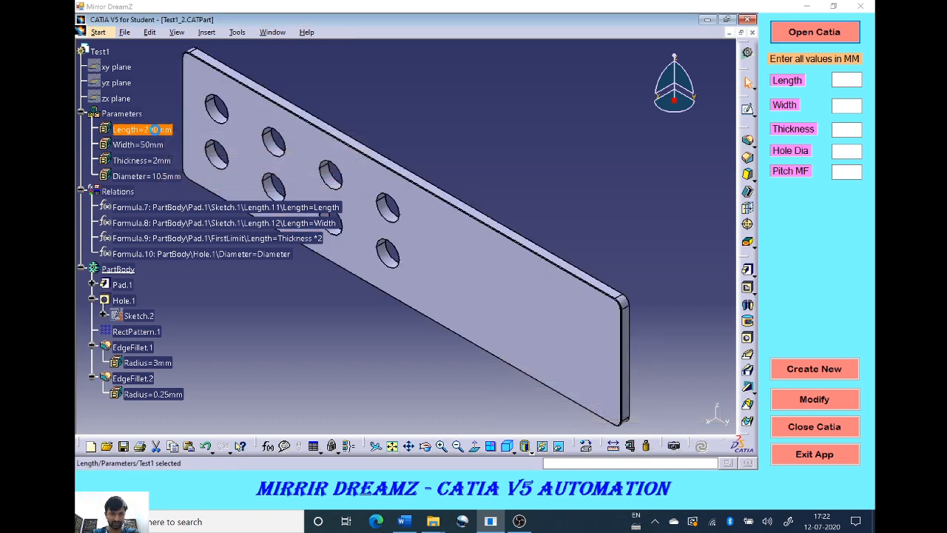
pyautogui.doubleClick(152, 145)
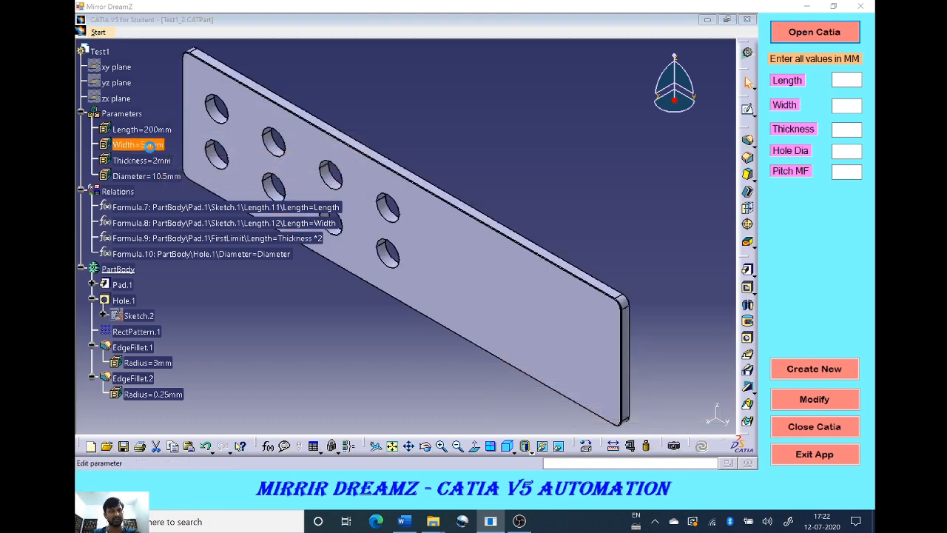
pyautogui.write('60')
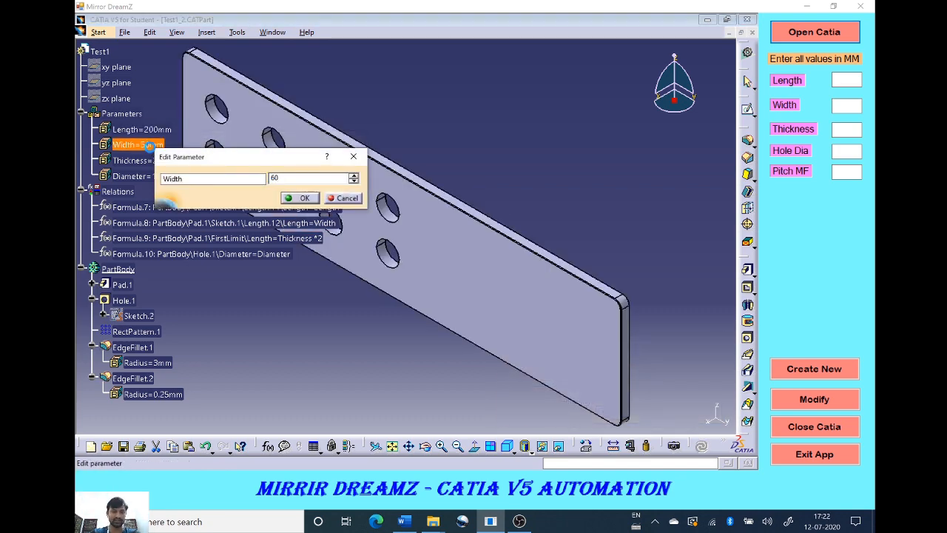
pyautogui.press('Return')
# Set the Thickness parameter to 1 mm and the Diameter parameter to 5 mm
pyautogui.doubleClick(148, 161)
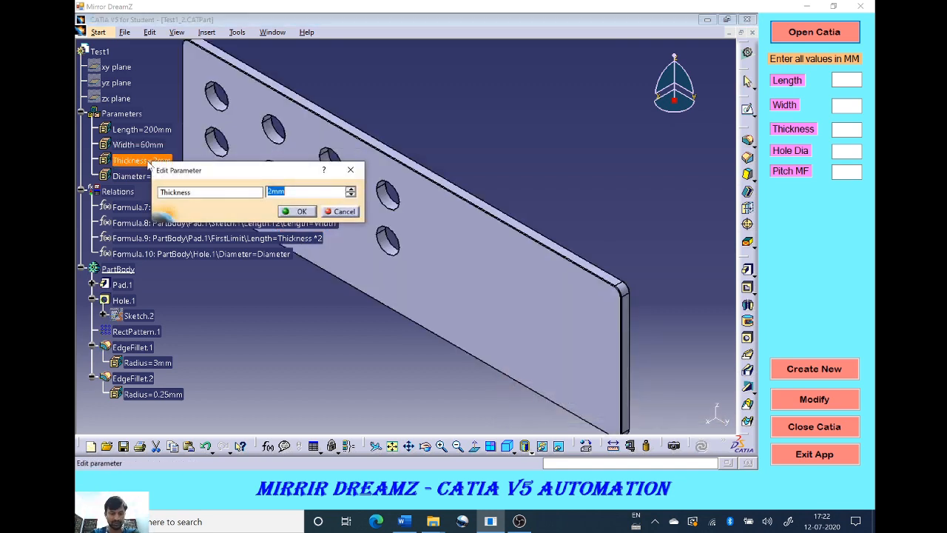
pyautogui.write('1')
pyautogui.press('Return')
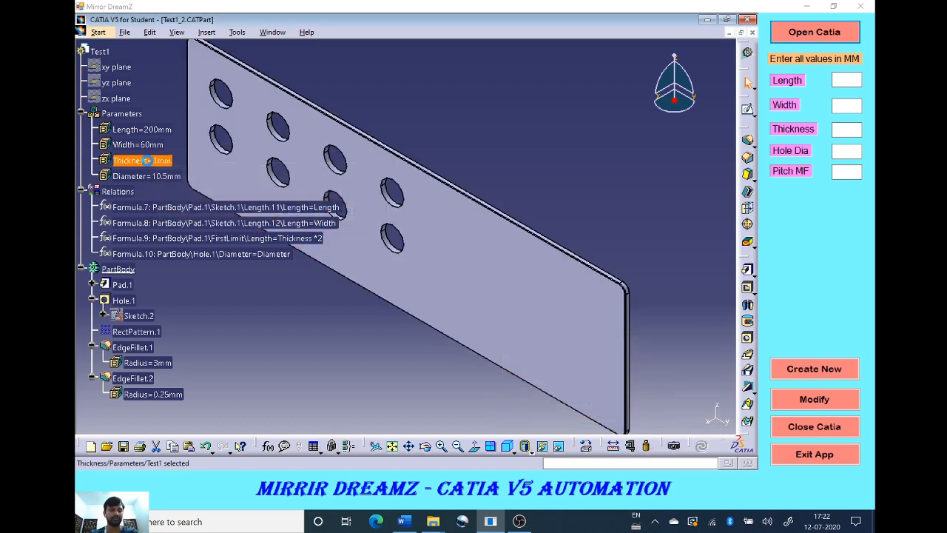
pyautogui.doubleClick(148, 176)
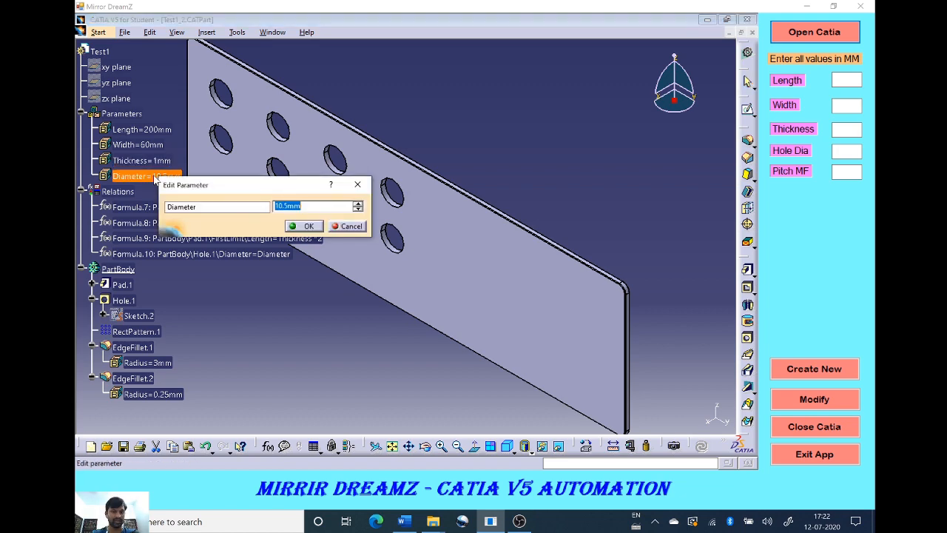
pyautogui.write('5')
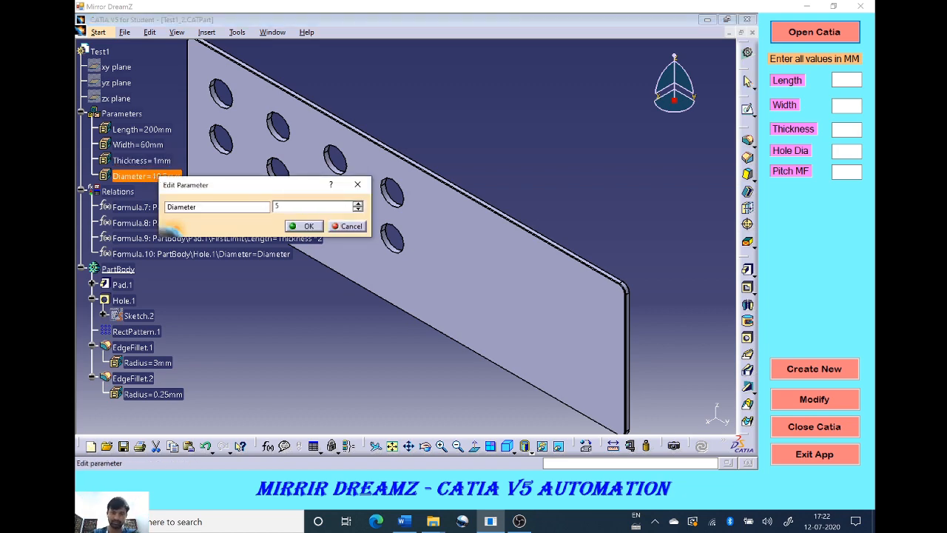
pyautogui.press('Return')
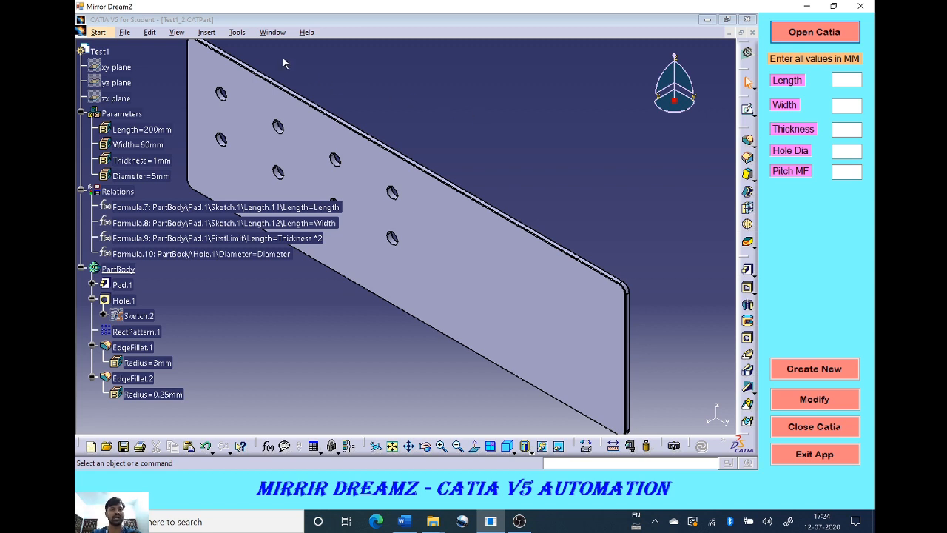
# Create a new Directories-type macro library named MacroDir1 and make it the current macro library
pyautogui.click(241, 33)
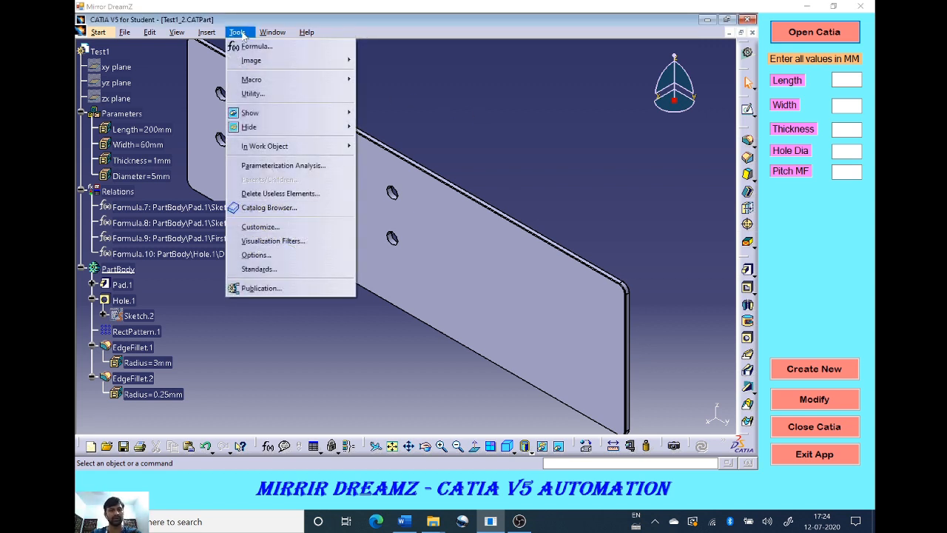
pyautogui.moveTo(250, 80)
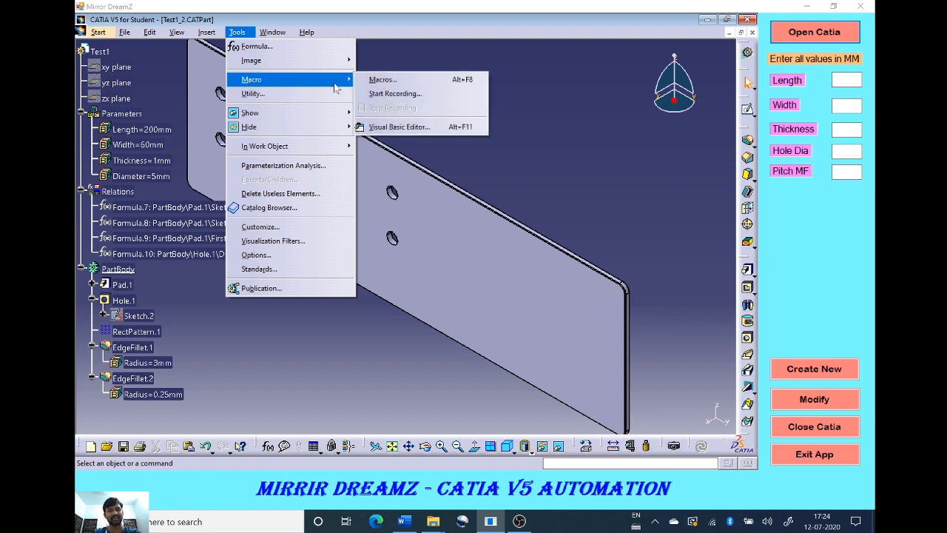
pyautogui.click(377, 82)
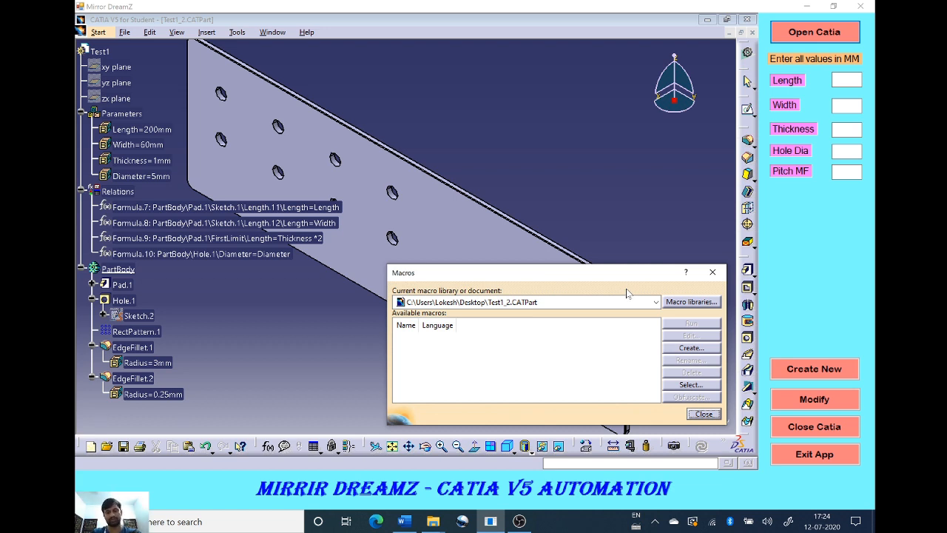
pyautogui.click(657, 291)
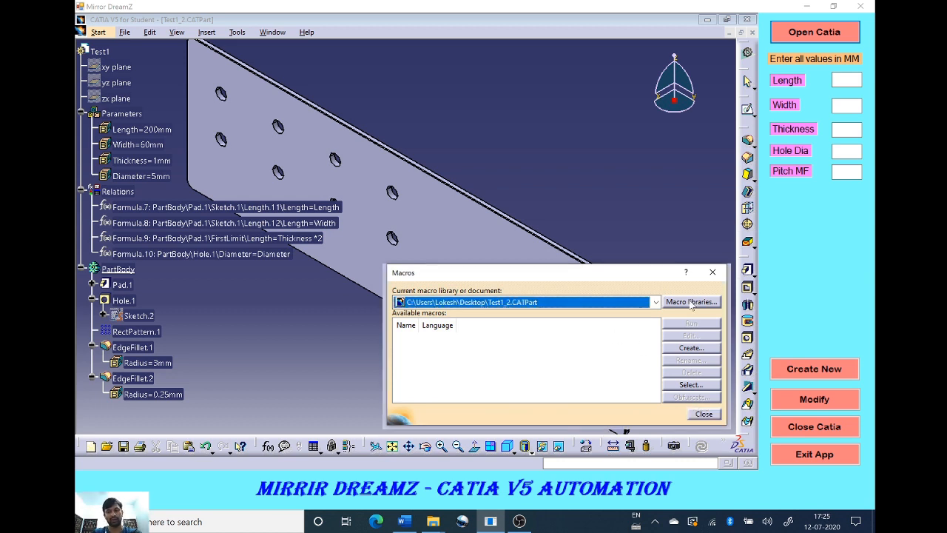
pyautogui.click(690, 304)
pyautogui.click(632, 296)
pyautogui.click(593, 282)
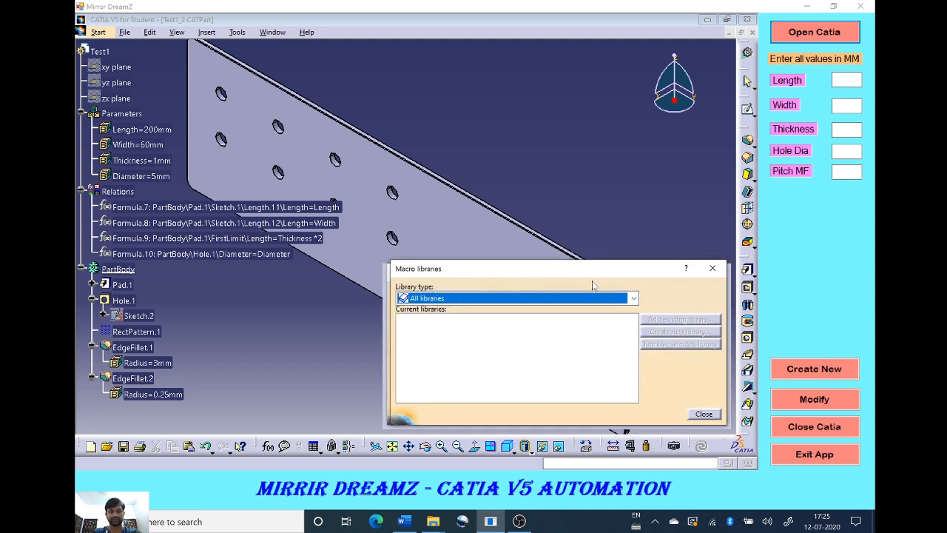
pyautogui.click(608, 298)
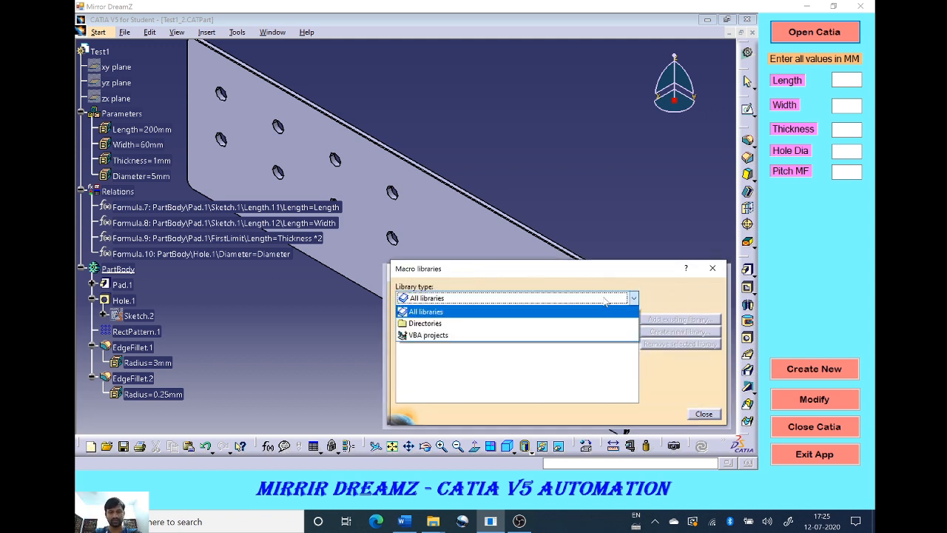
pyautogui.click(515, 324)
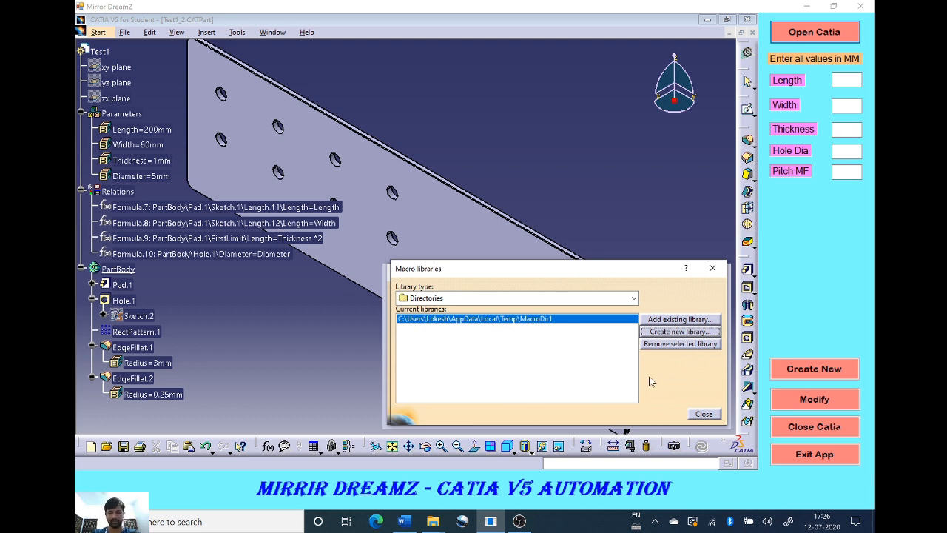
pyautogui.click(702, 414)
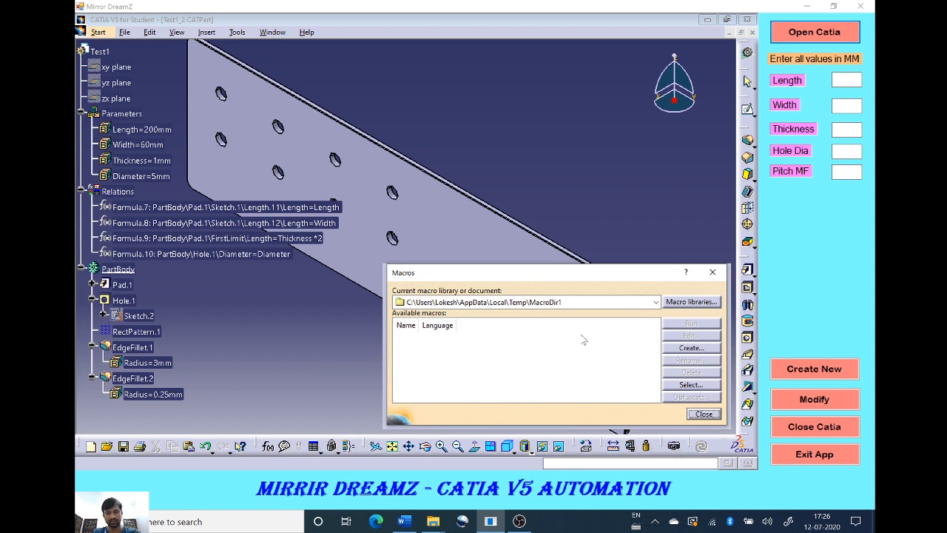
# Create the MS VBScript macro Macro1.catvbs in the MacroDir1 library and view its code in the macro editor
pyautogui.click(673, 352)
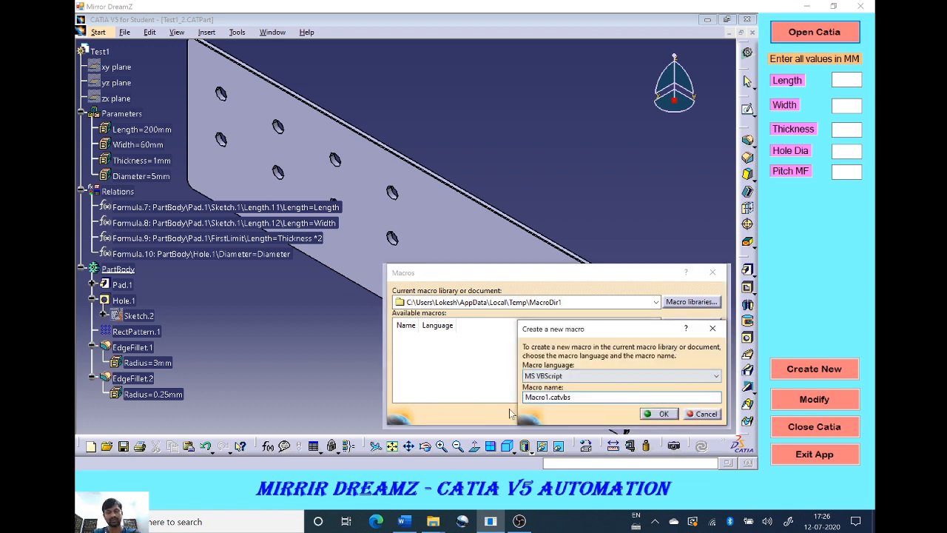
pyautogui.click(650, 414)
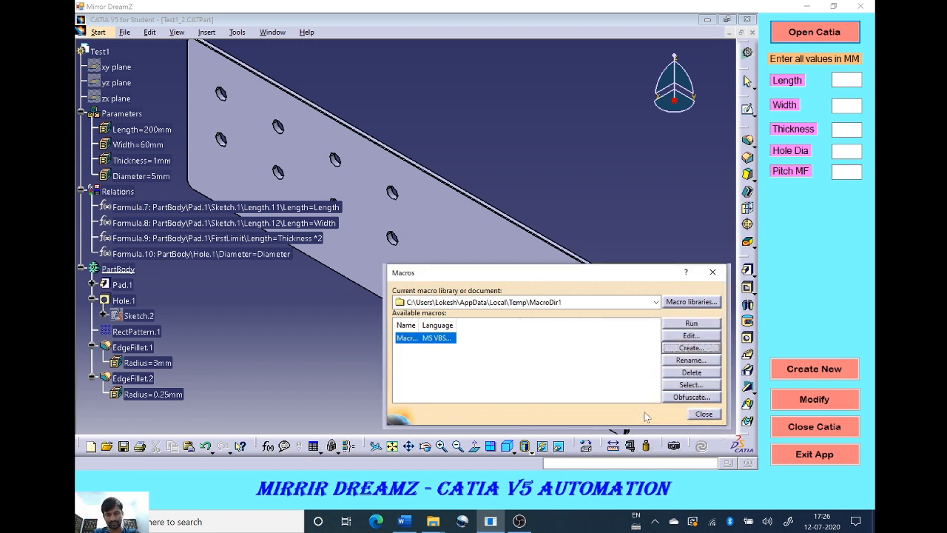
pyautogui.click(688, 336)
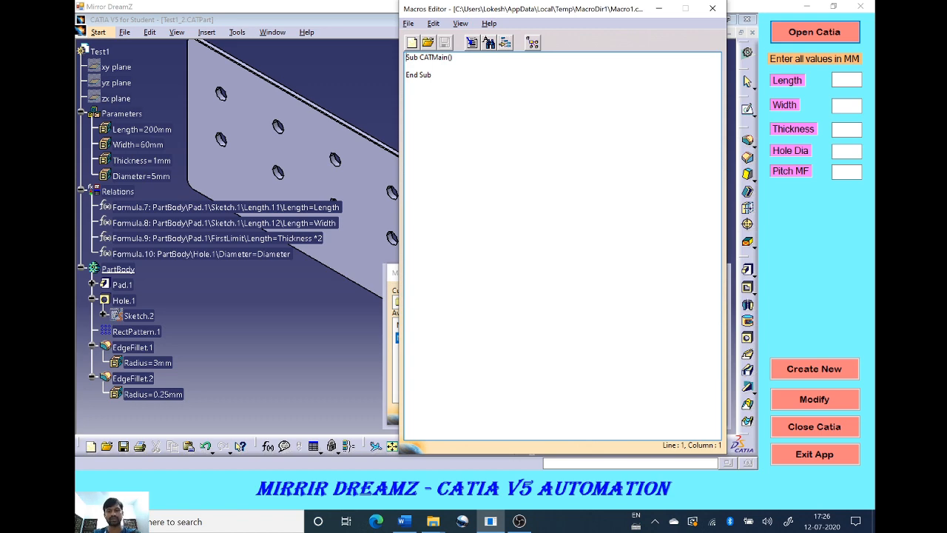
pyautogui.click(711, 12)
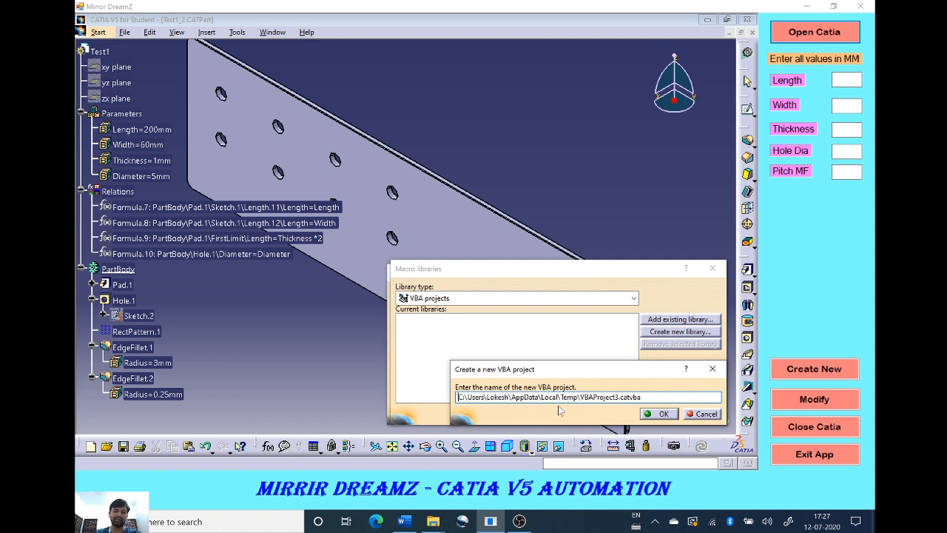
# Create the VBA project library VBAProject3.catvba and make it the current macro library
pyautogui.click(651, 414)
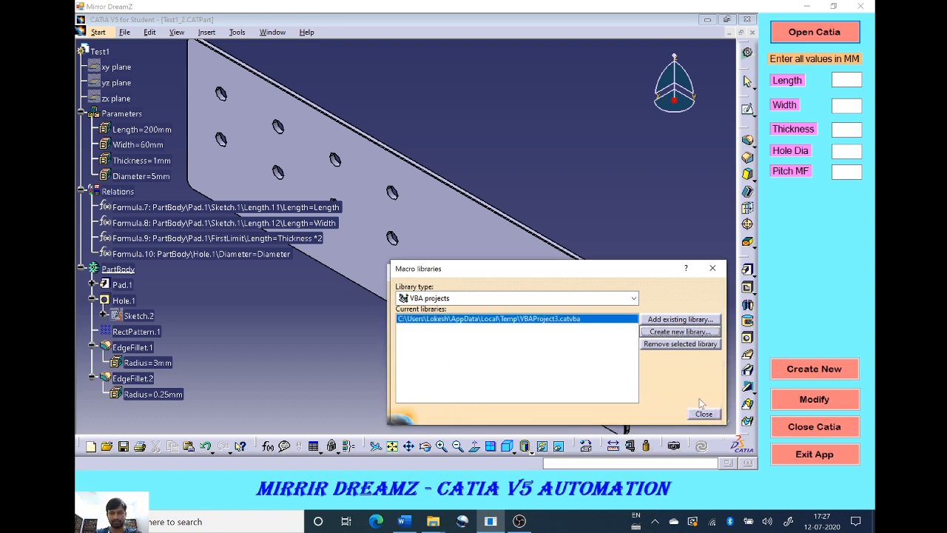
pyautogui.click(702, 413)
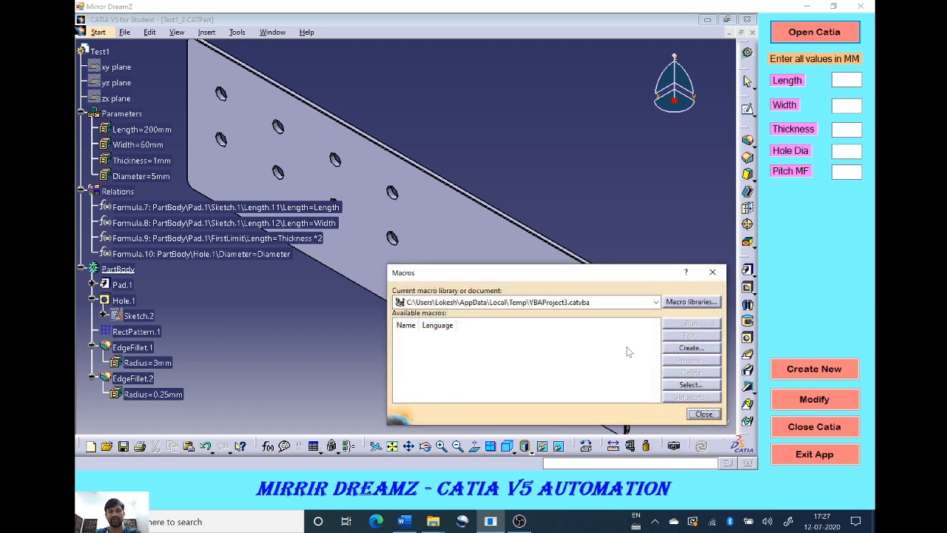
# Create the MS VBA macro Module1 in VBAProject3.catvba and view its code in the Visual Basic editor
pyautogui.click(691, 348)
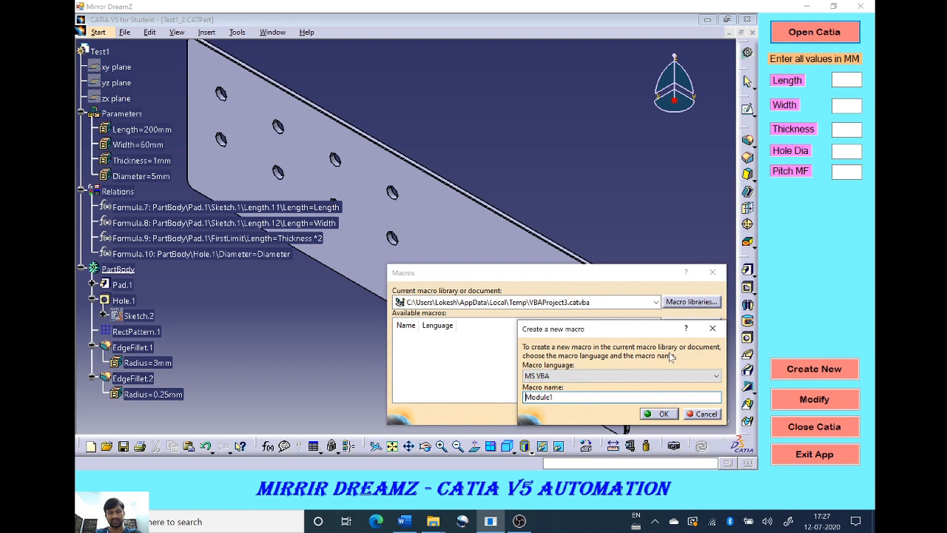
pyautogui.click(660, 415)
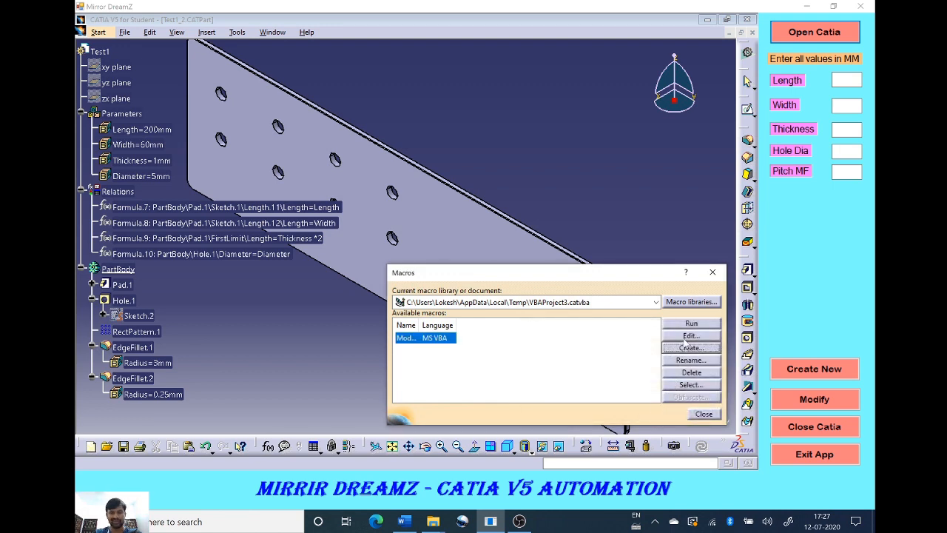
pyautogui.click(689, 336)
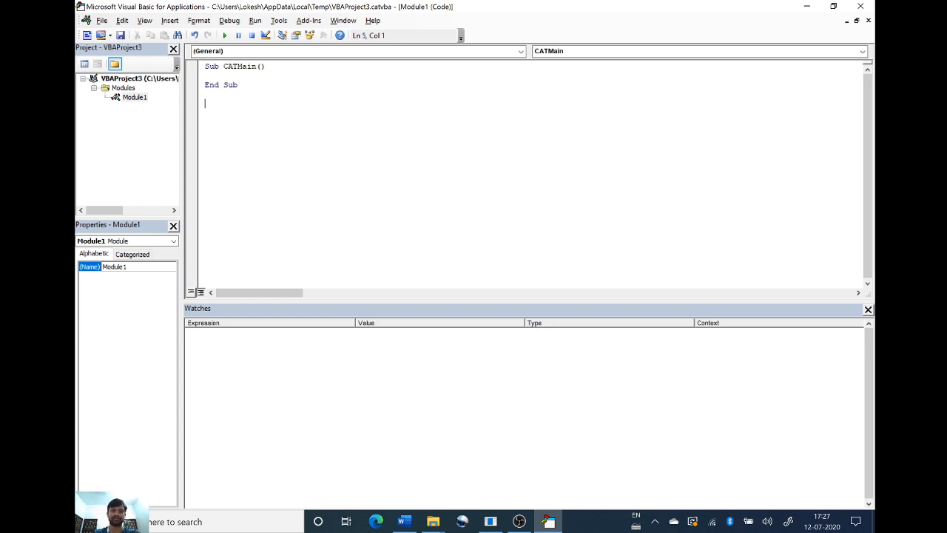
pyautogui.click(857, 8)
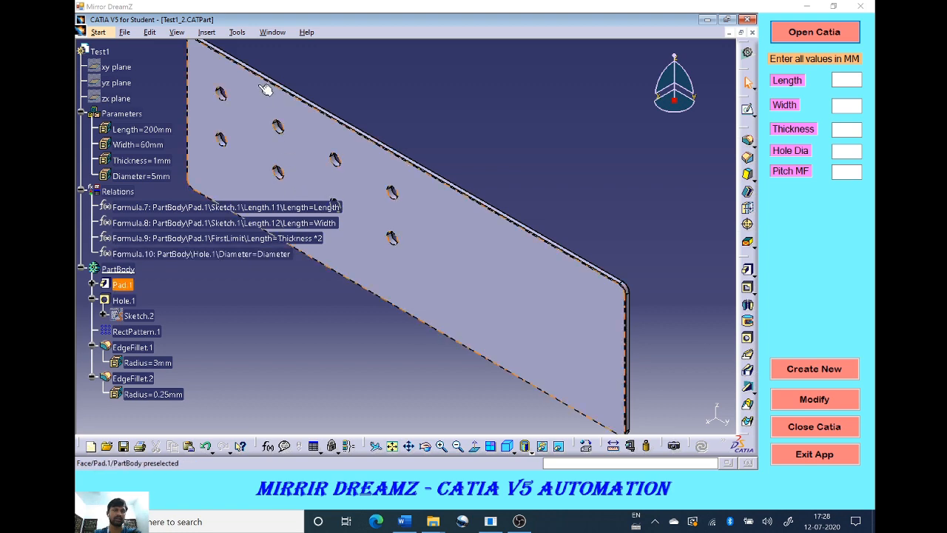
# Start recording an MS VBA macro named Module2 in the VBAProject3.catvba library
pyautogui.click(240, 33)
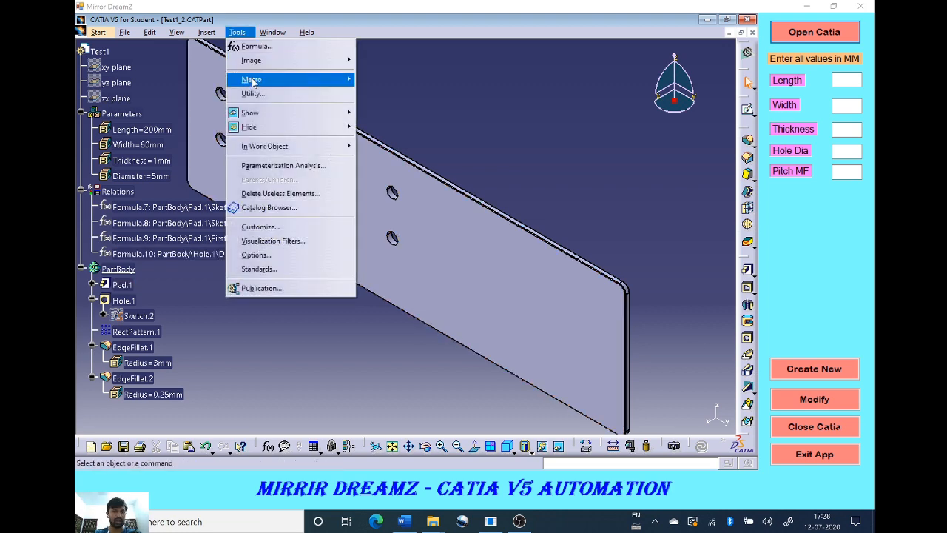
pyautogui.moveTo(325, 79)
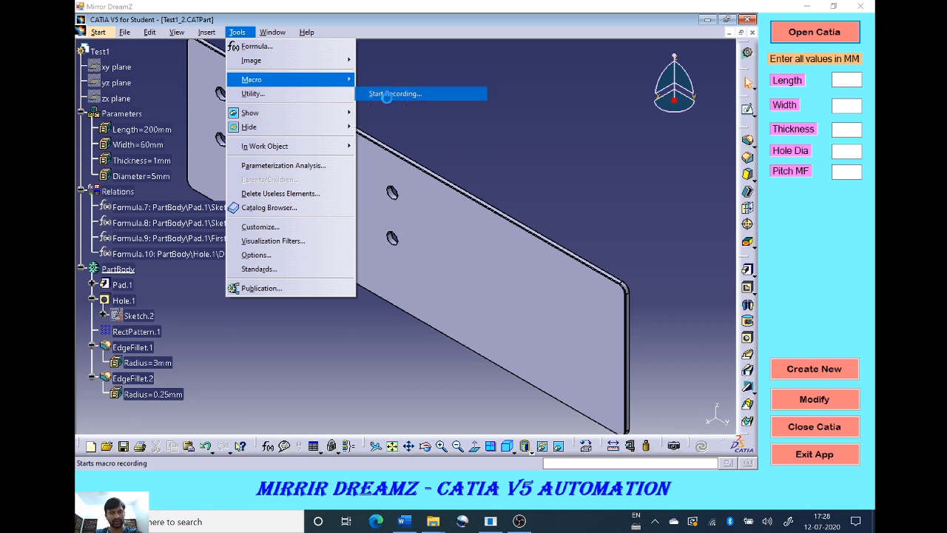
pyautogui.click(389, 95)
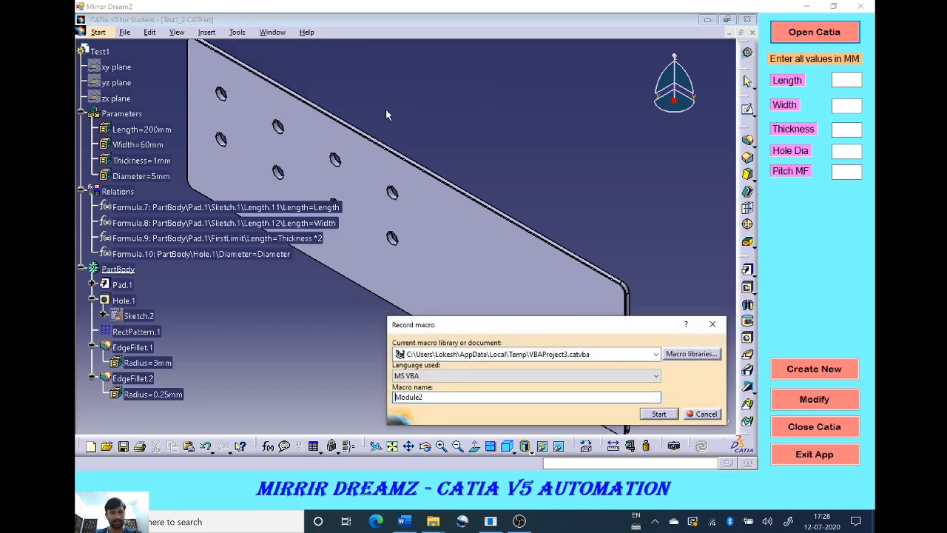
pyautogui.click(657, 414)
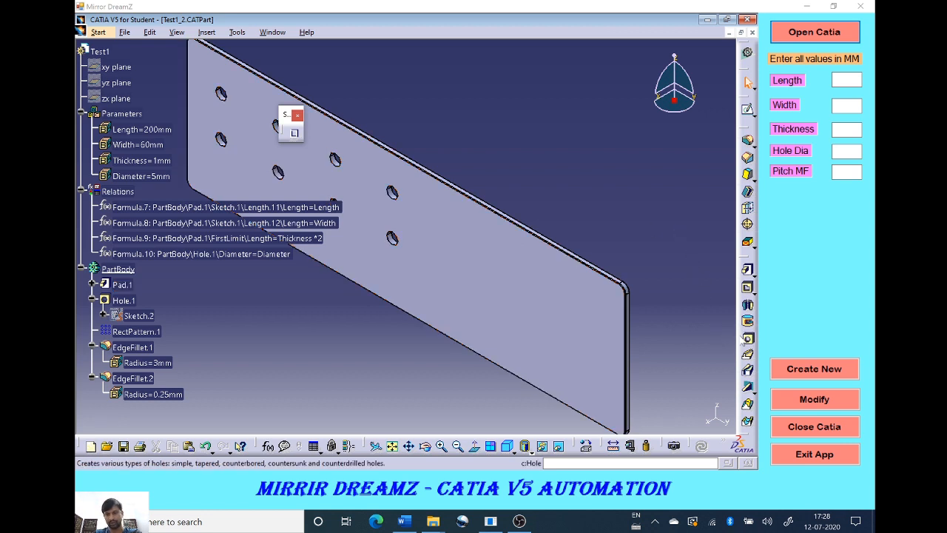
# Create a 10 mm diameter Up To Next hole on the plate's face near the end without holes, and stop the macro recording
pyautogui.click(748, 338)
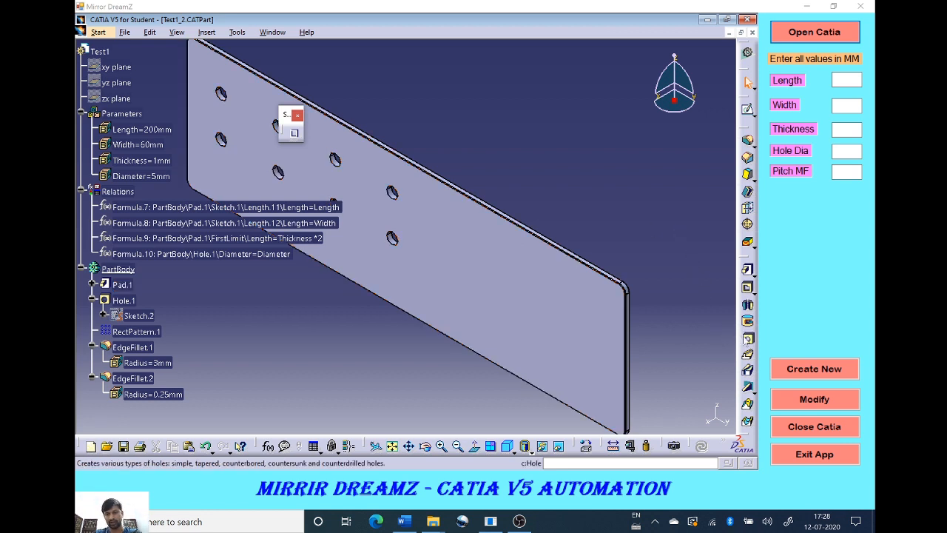
pyautogui.click(524, 301)
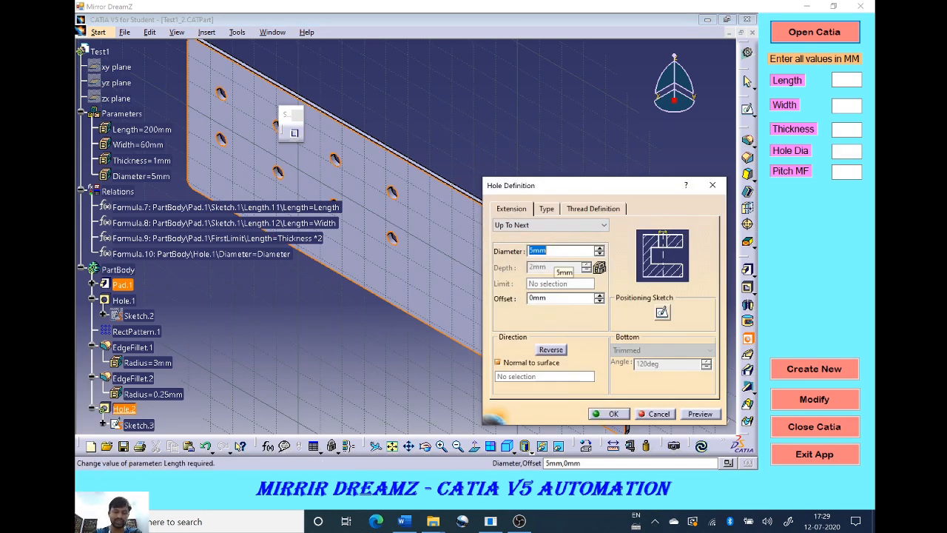
pyautogui.write('10')
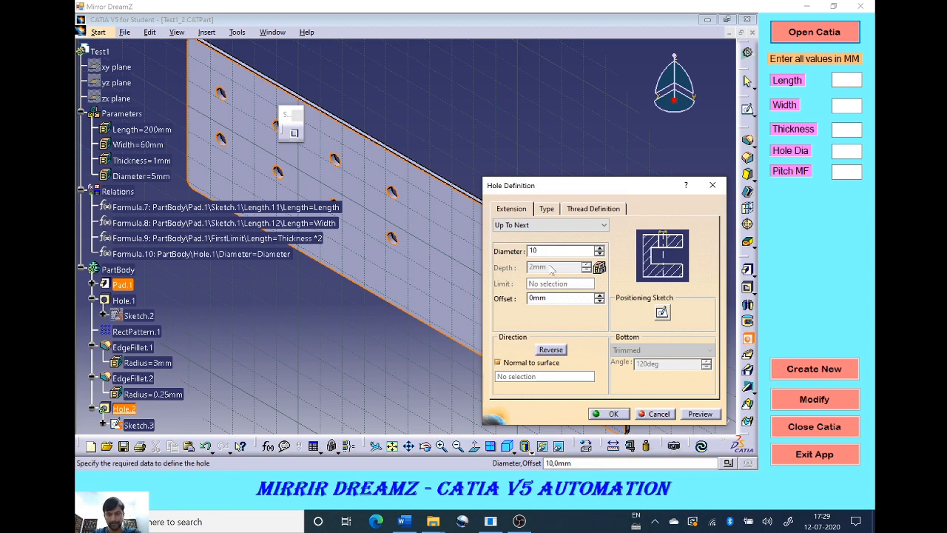
pyautogui.click(612, 414)
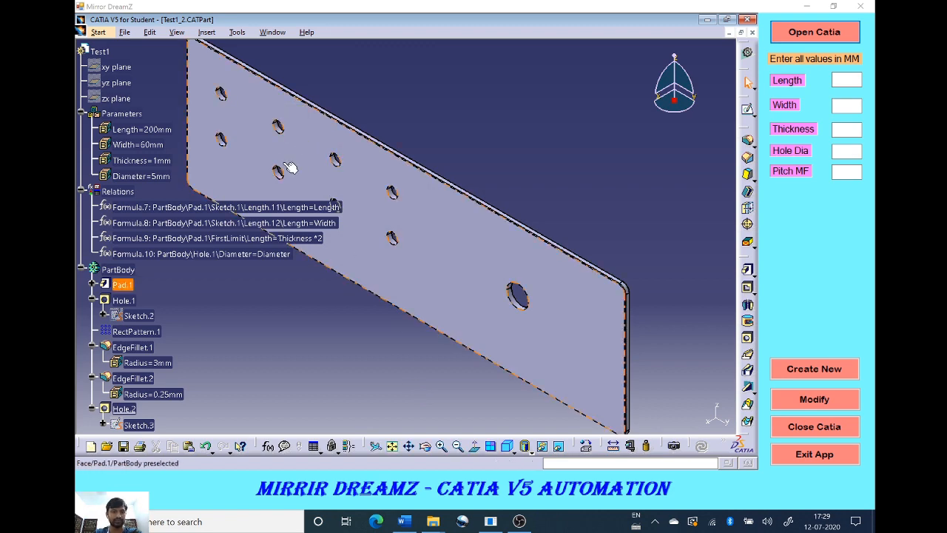
# Examine the recorded code of the Module2 macro from the hole creation down to the final part update
pyautogui.click(238, 33)
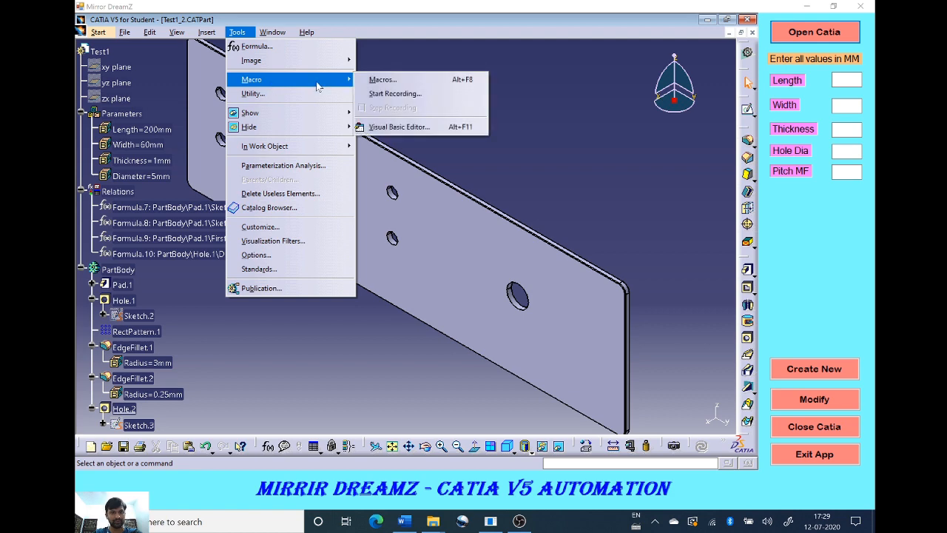
pyautogui.click(383, 80)
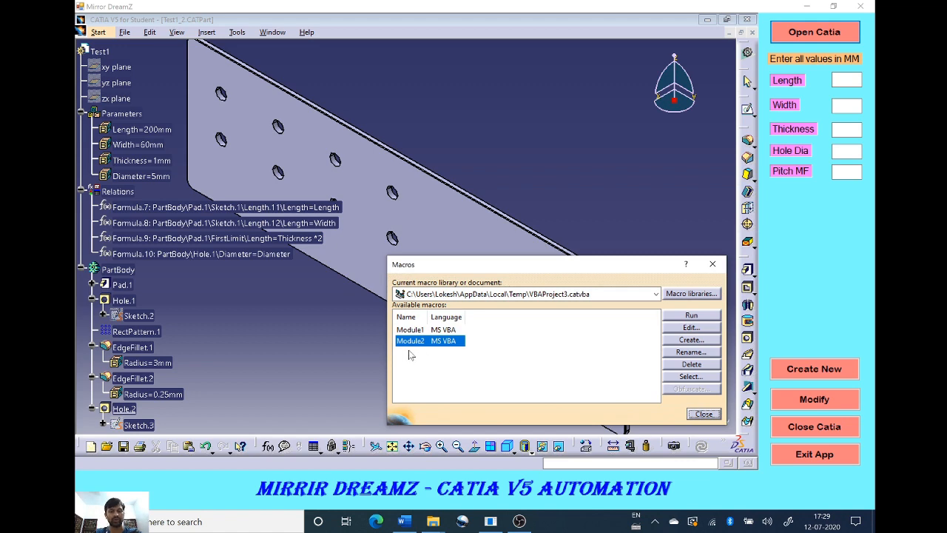
pyautogui.click(703, 326)
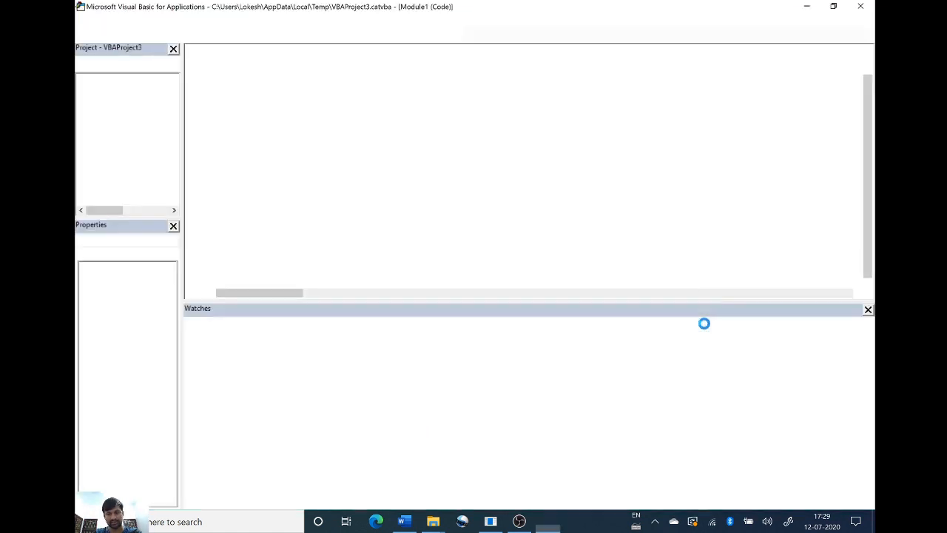
pyautogui.scroll(-6, 529, 175)
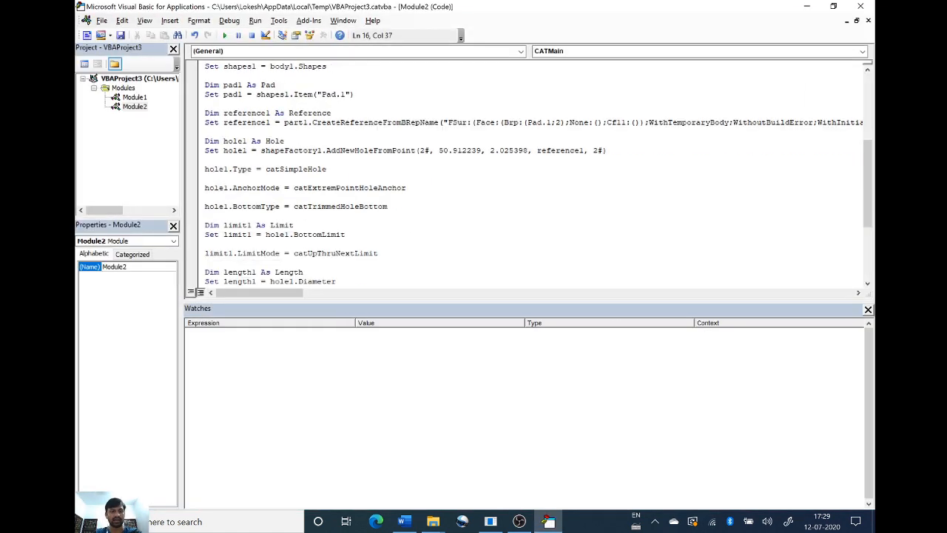
pyautogui.scroll(-5, 529, 174)
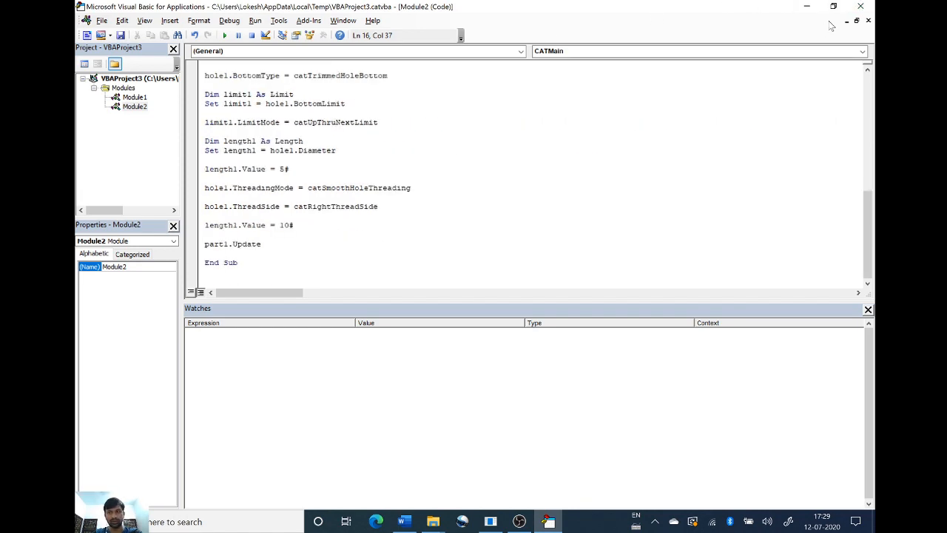
pyautogui.click(860, 8)
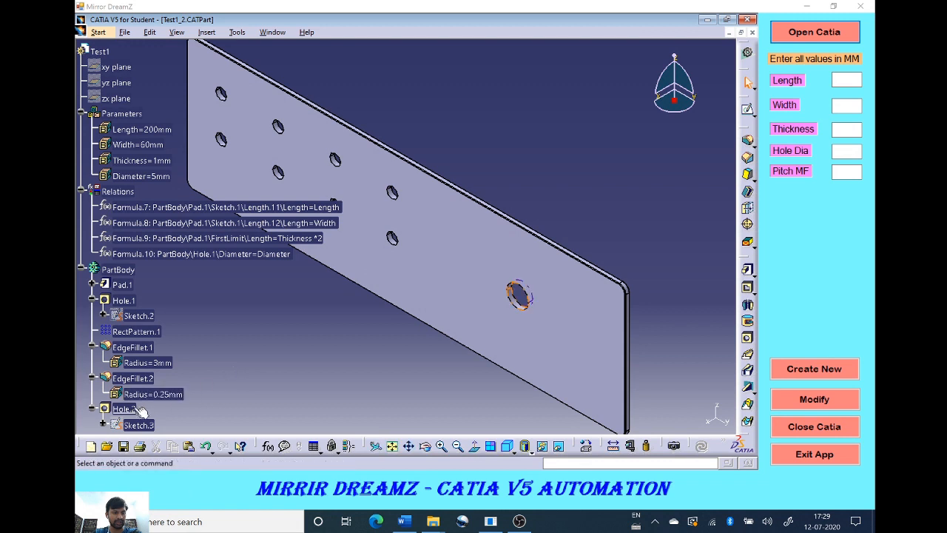
# Delete Hole.2 with its aggregated elements and recreate the hole by running the Module2 macro
pyautogui.press('Delete')
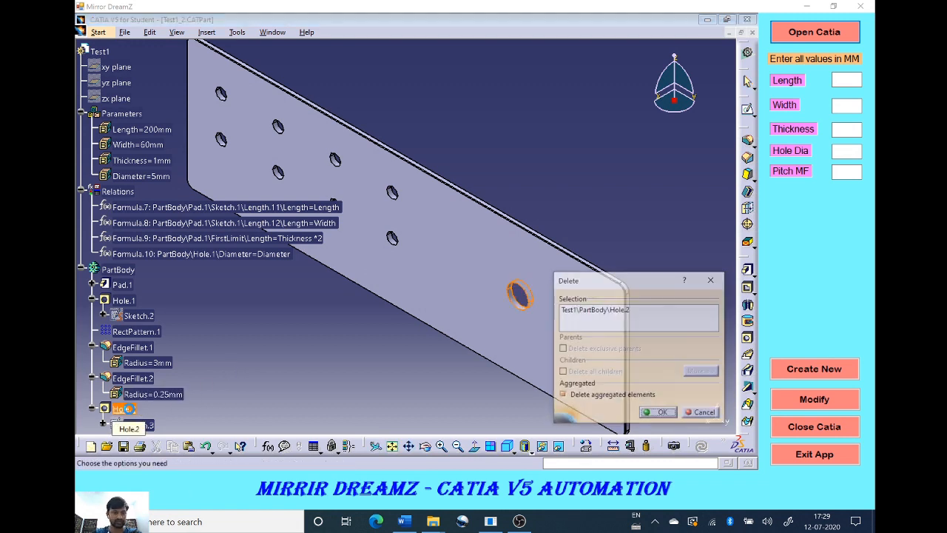
pyautogui.click(654, 416)
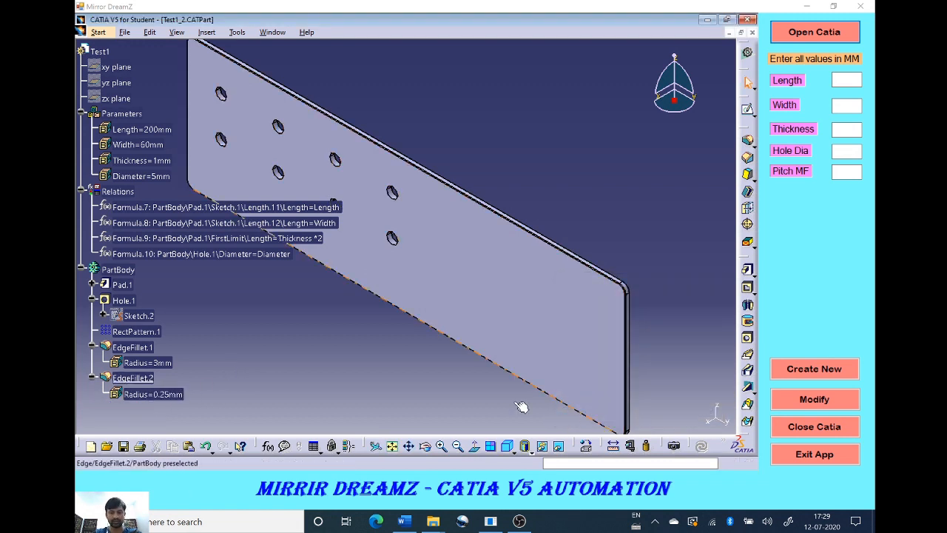
pyautogui.click(237, 32)
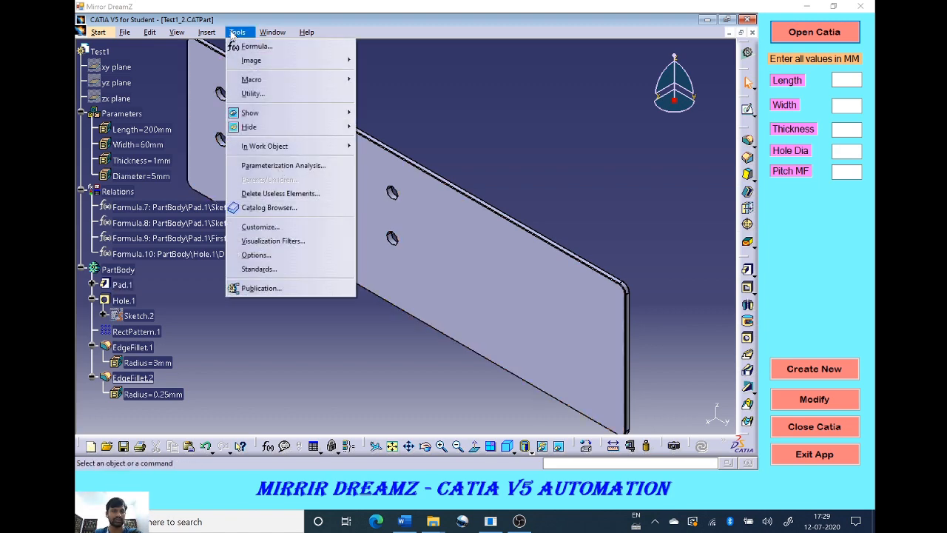
pyautogui.moveTo(252, 79)
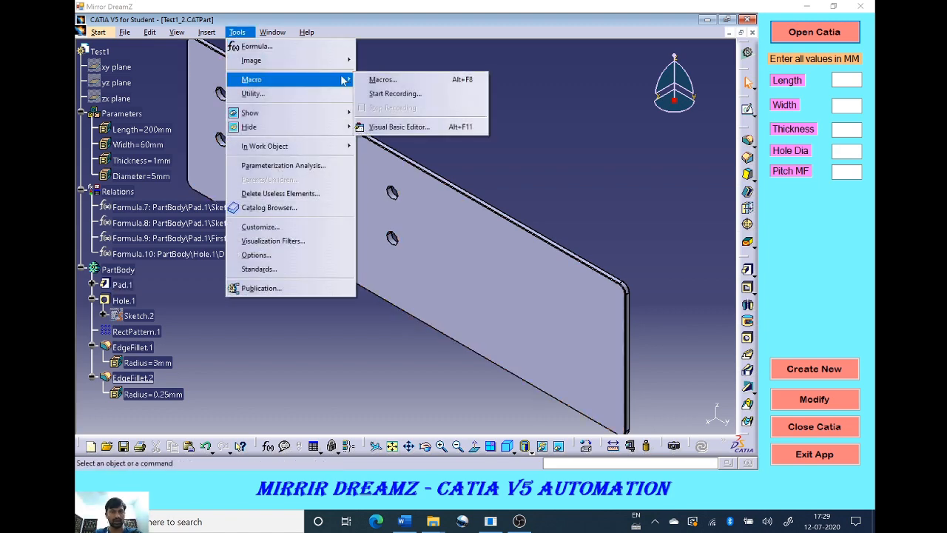
pyautogui.click(381, 79)
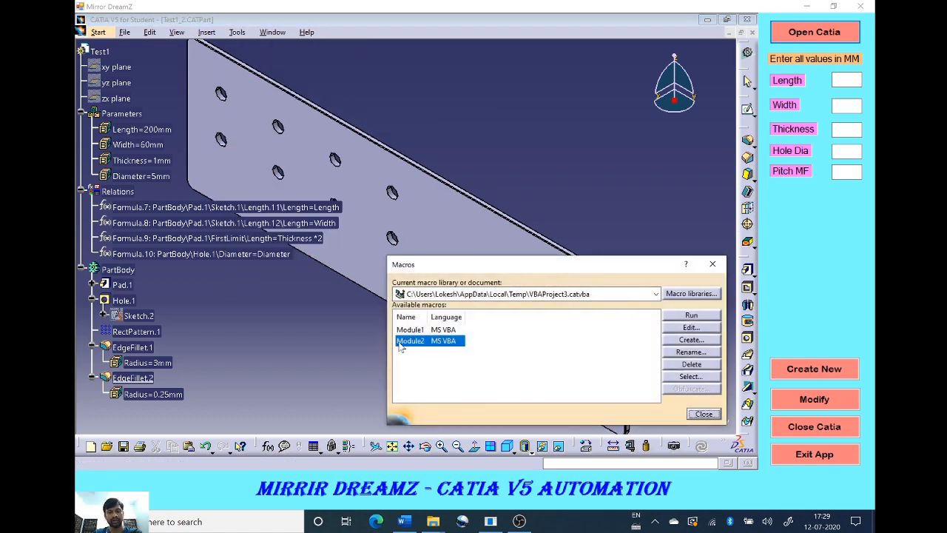
pyautogui.click(677, 317)
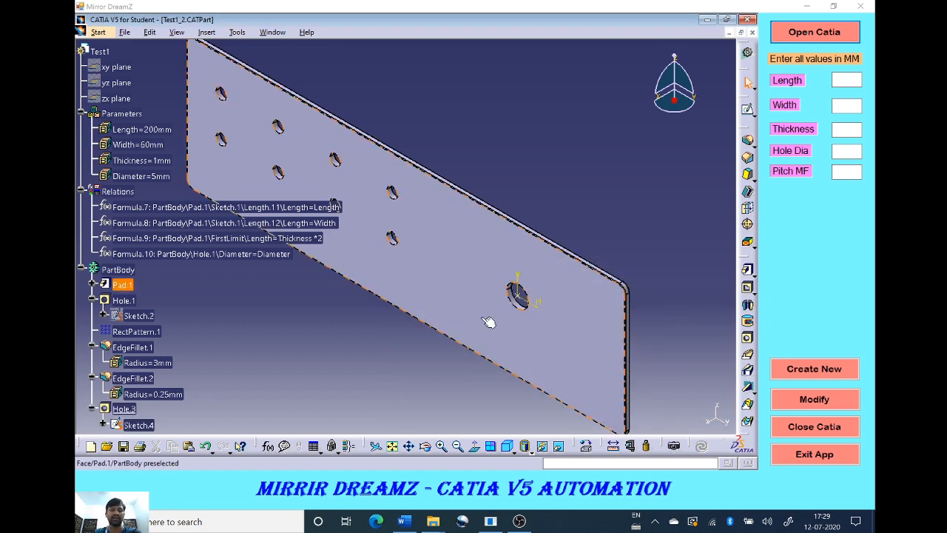